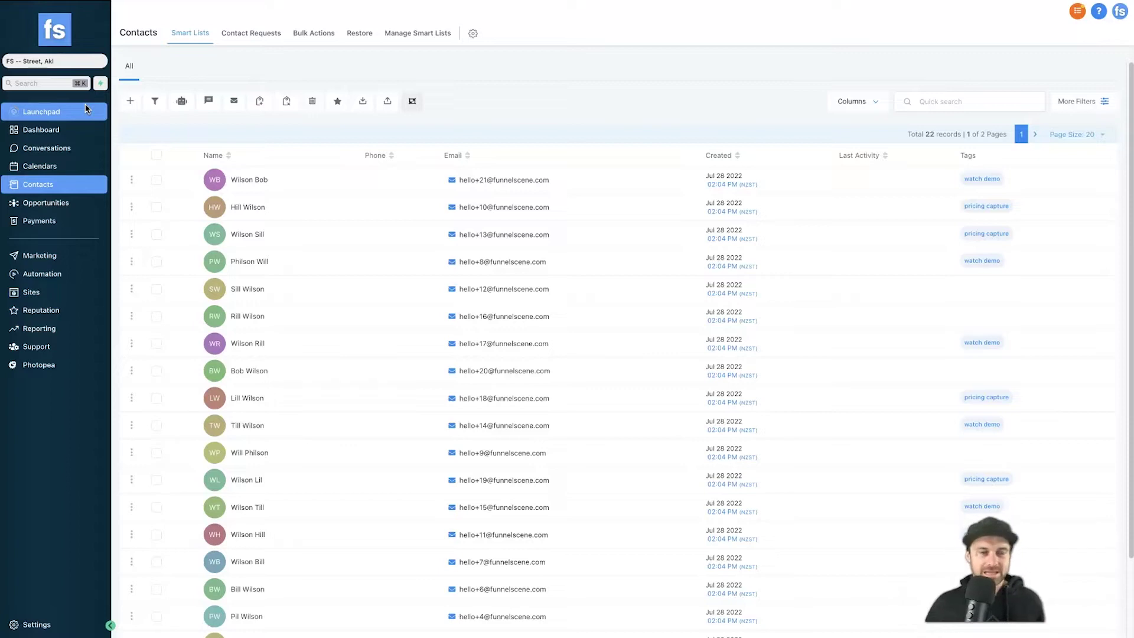
Look around the contacts area and the saved smart lists page, then return to the contacts table.
click(923, 65)
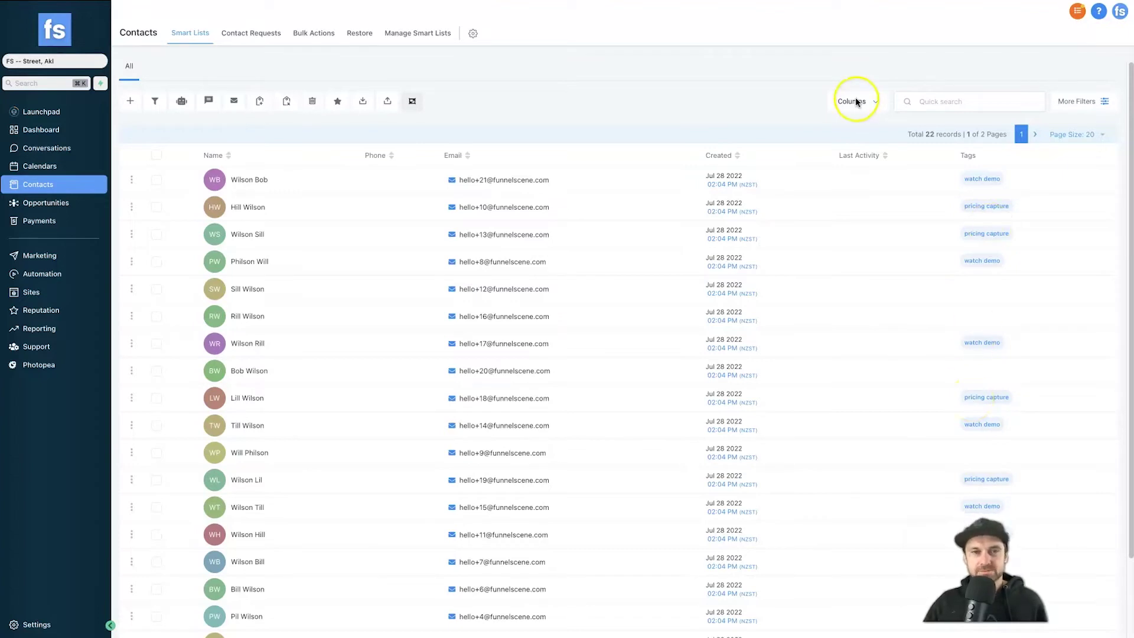
click(734, 114)
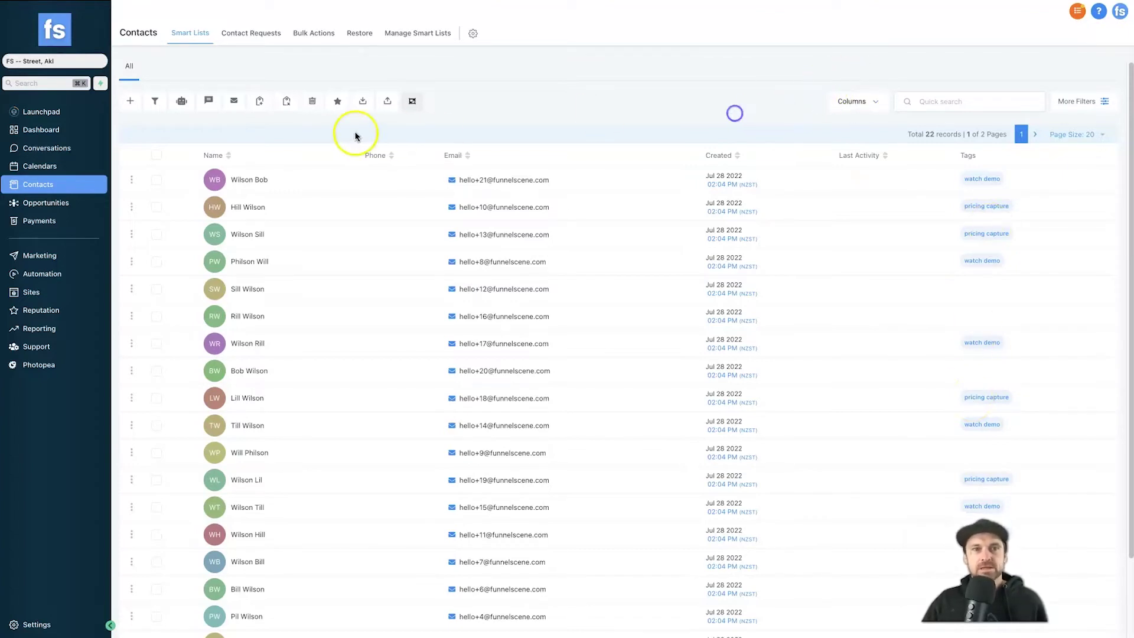
click(133, 108)
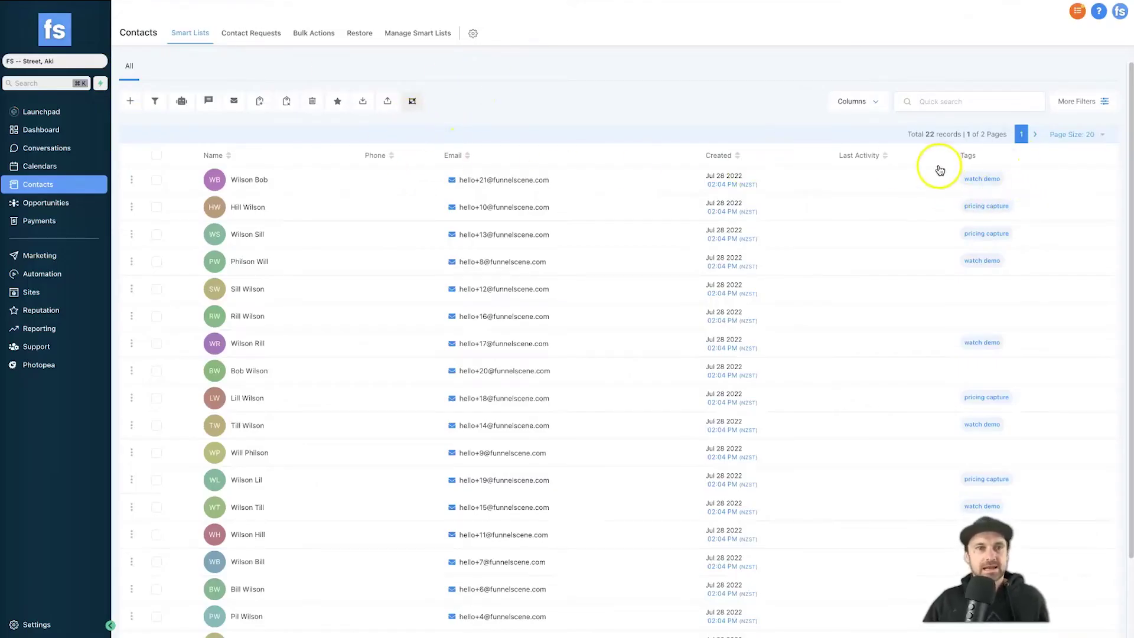
mouse_move(455, 178)
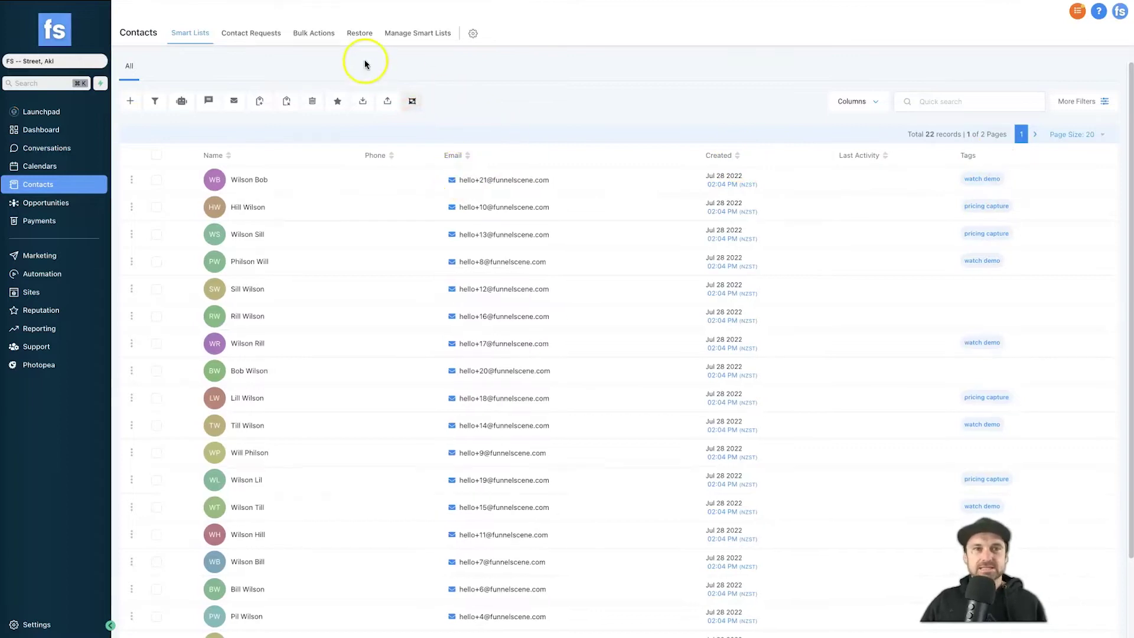
click(428, 41)
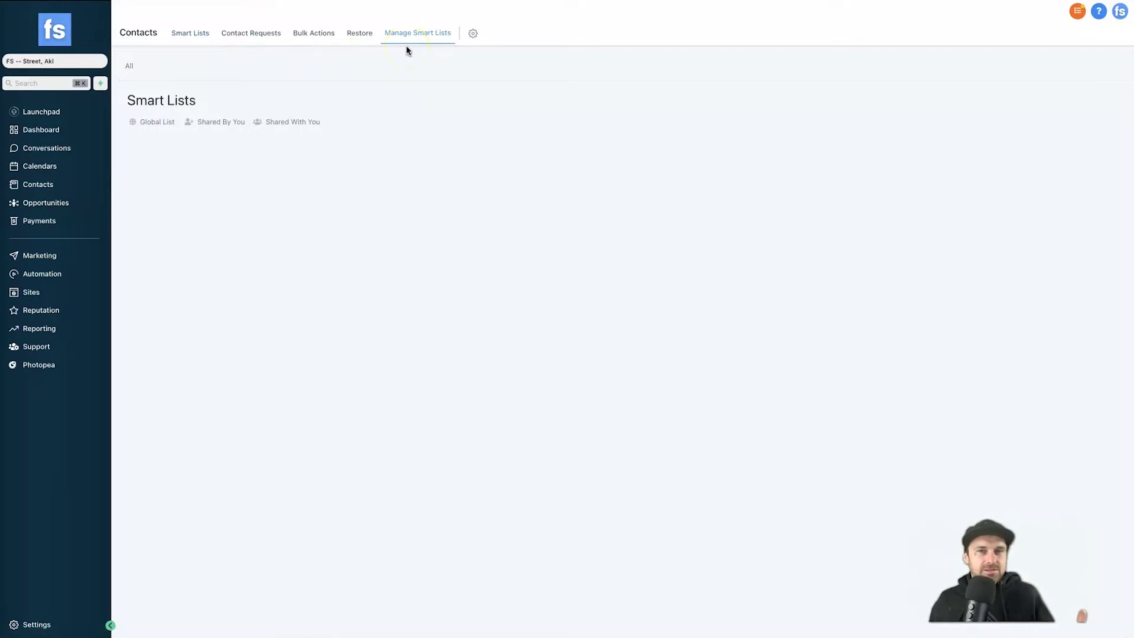
click(198, 38)
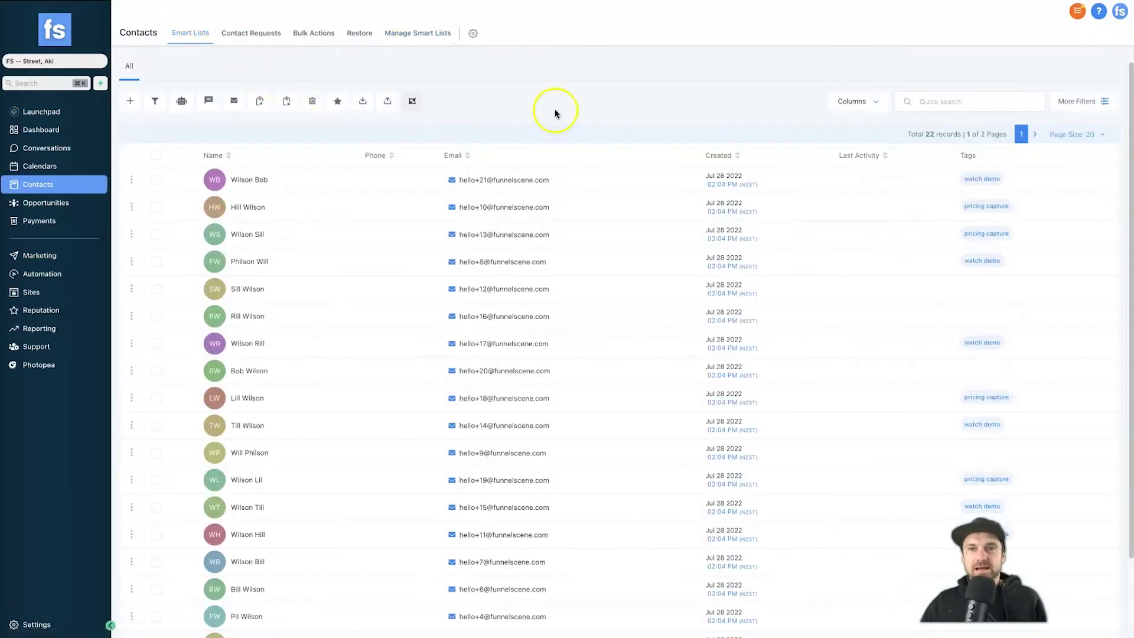
Filter contacts by the tag 'watch demo', leaving 7 records.
click(1089, 107)
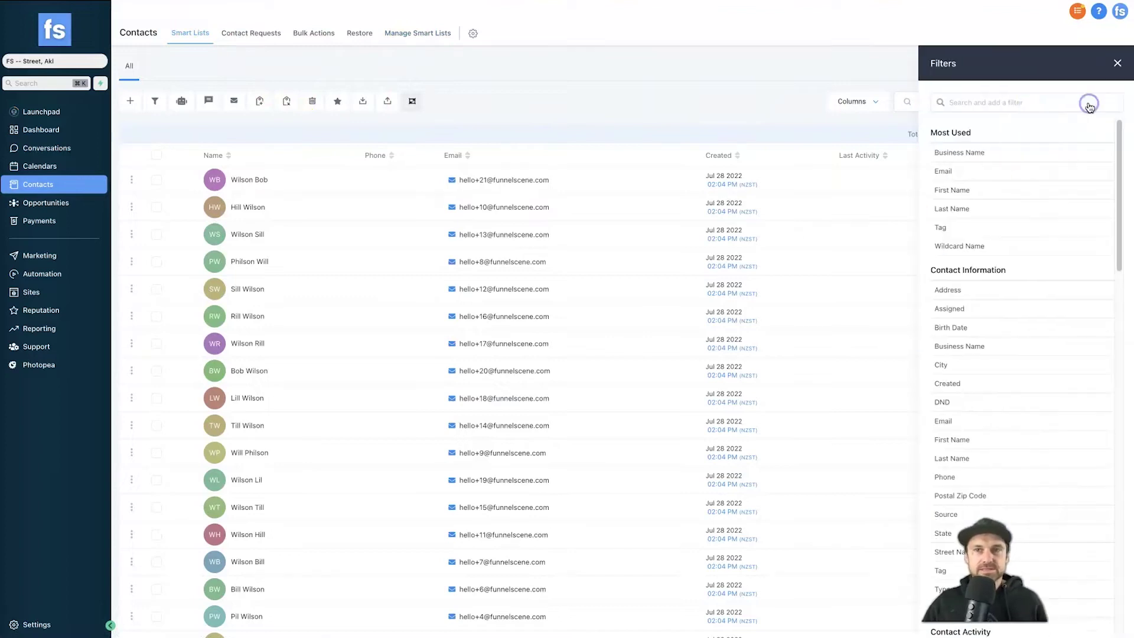
click(1018, 235)
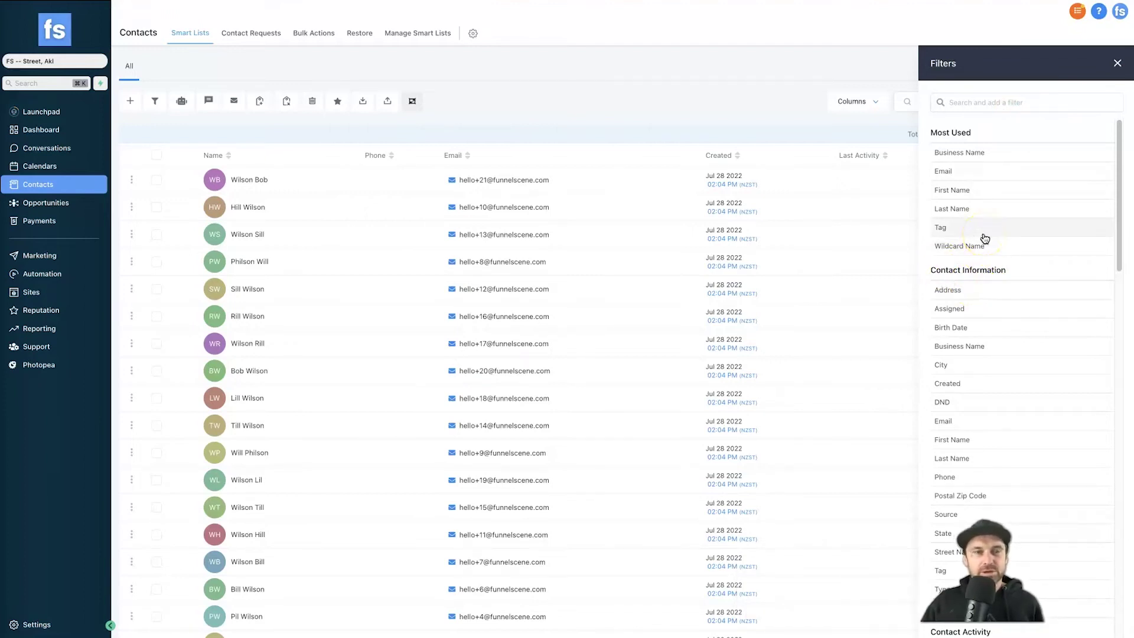
click(985, 236)
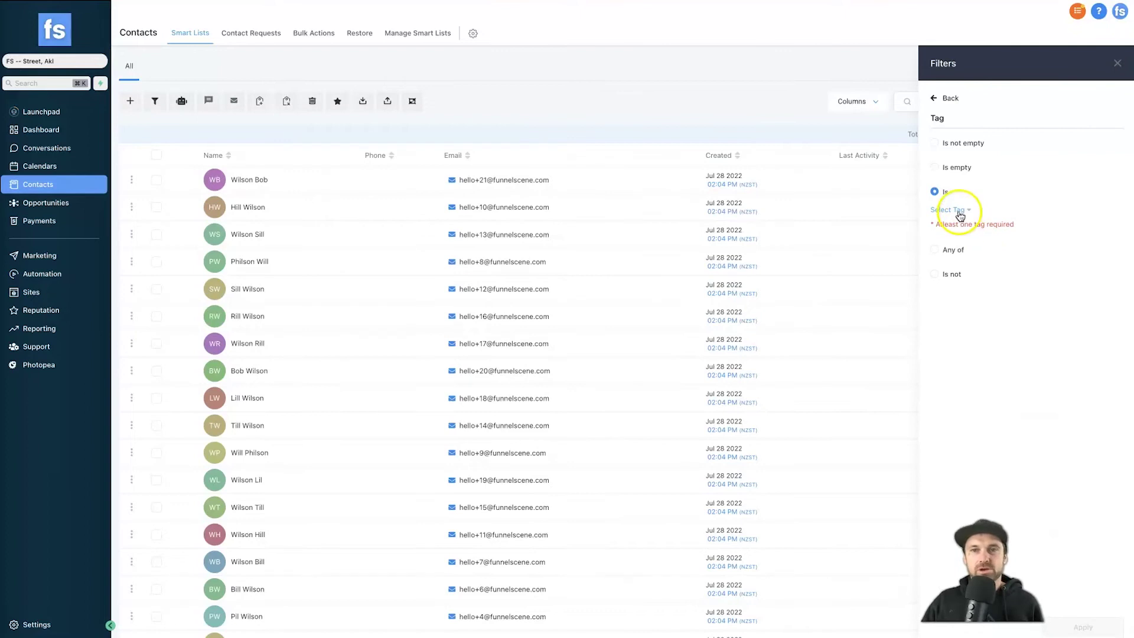
click(959, 212)
scroll(972, 278, down, 5)
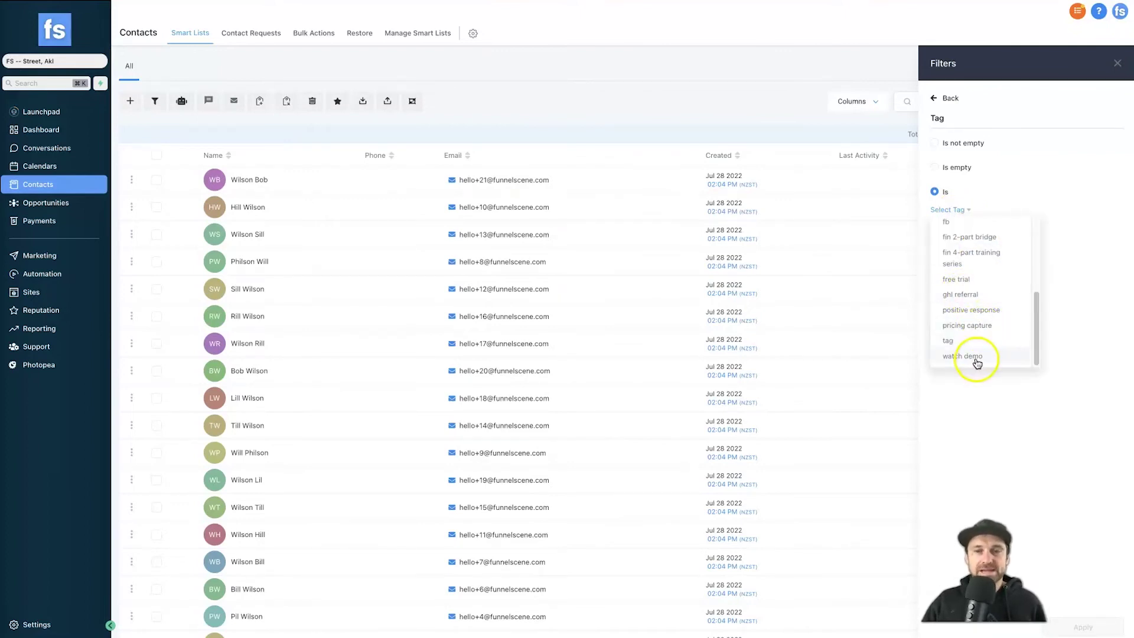
click(977, 360)
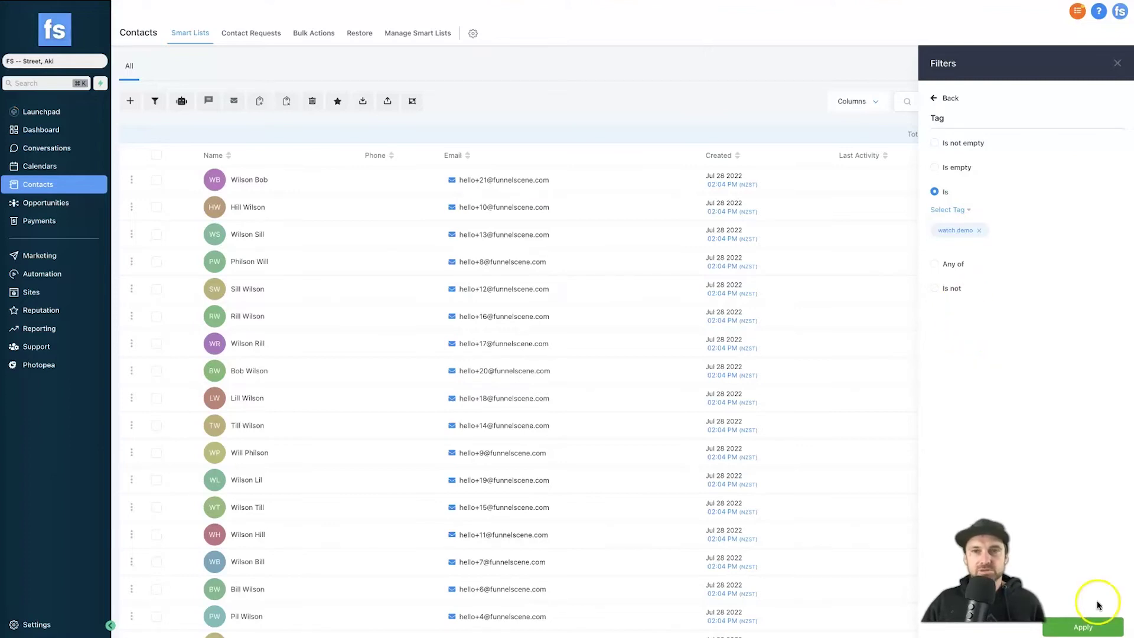
click(1108, 629)
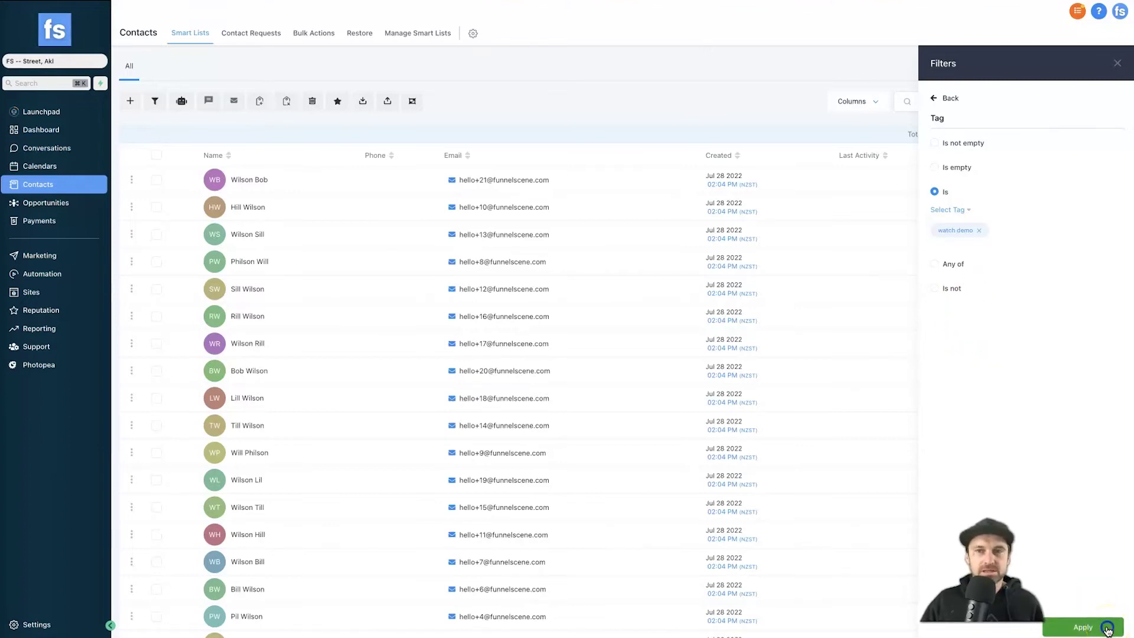
click(1117, 68)
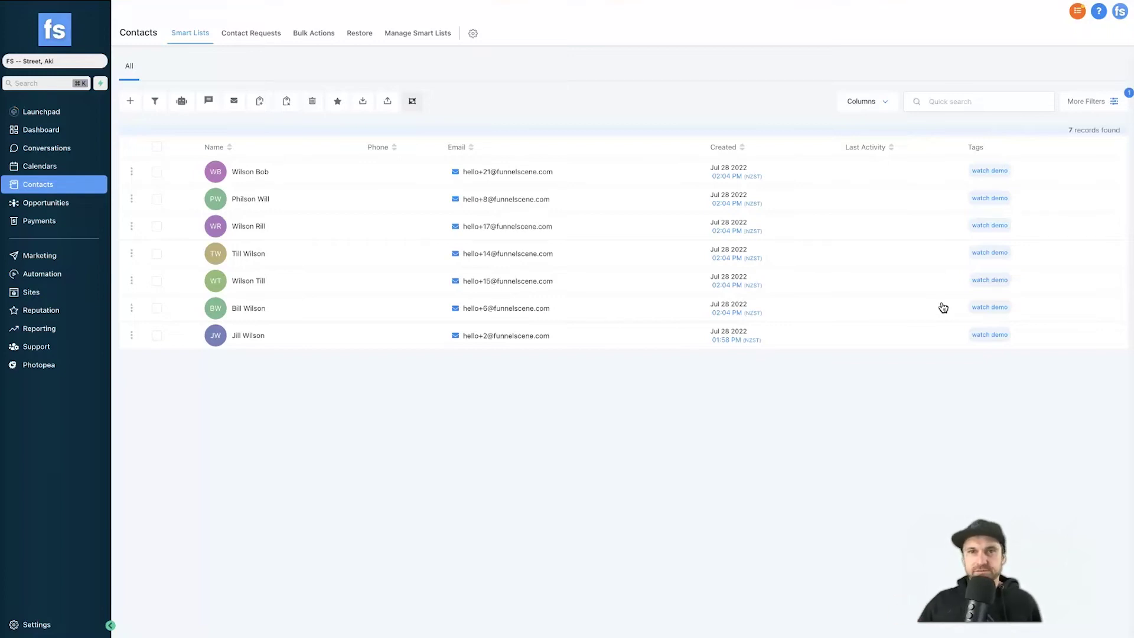
Check the 'Tag is watch demo' condition and save it as smart list 'Watched Demo'.
click(1111, 103)
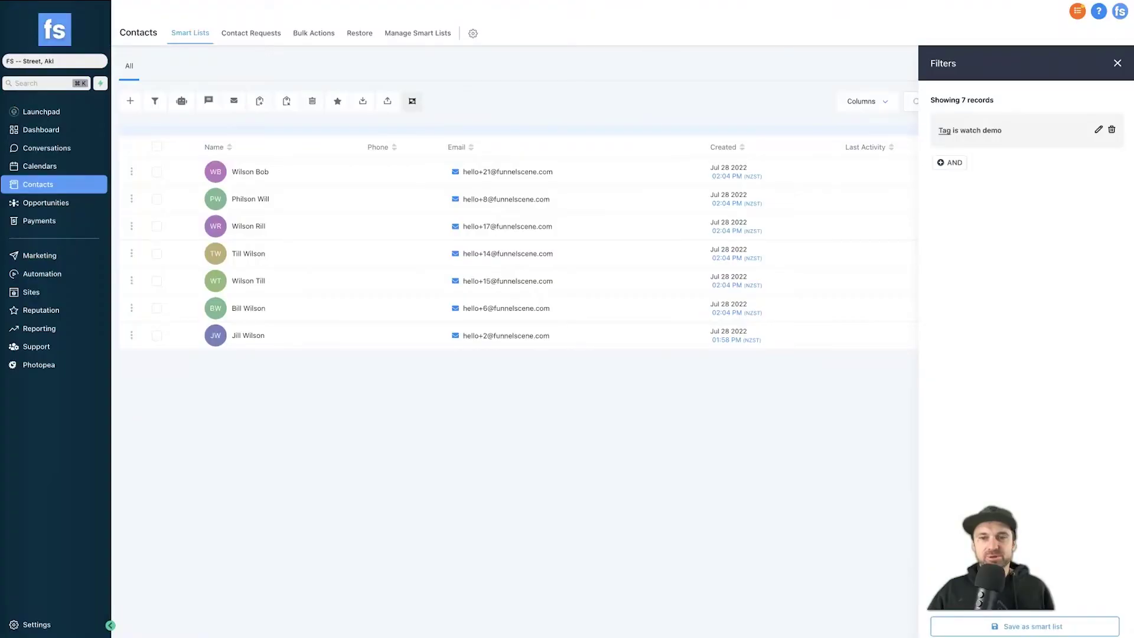
click(1116, 62)
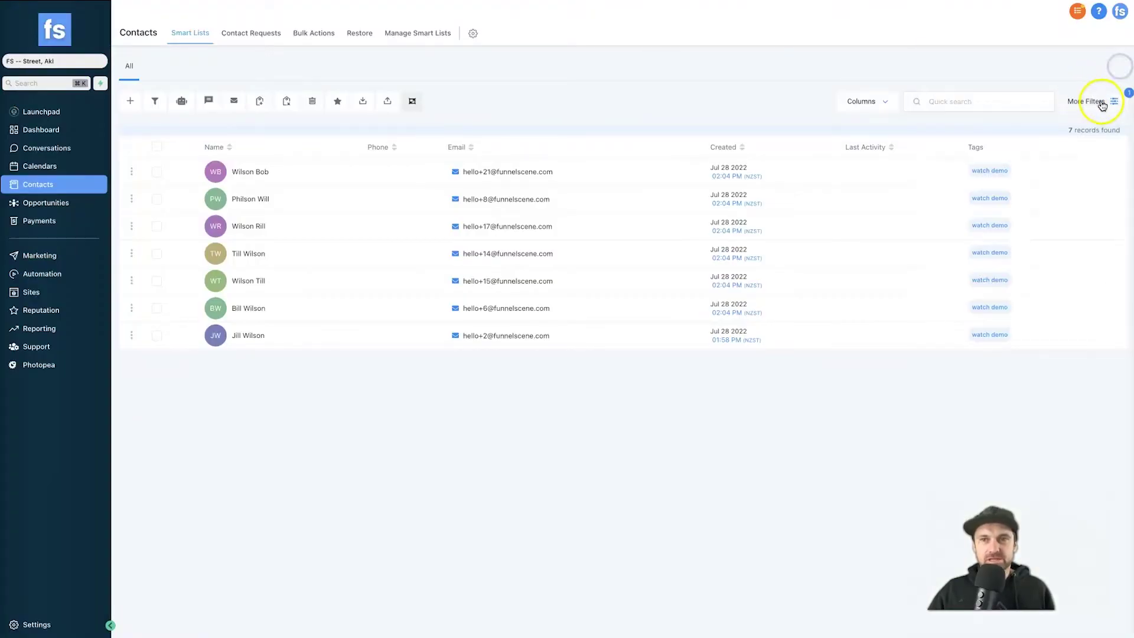
click(1101, 102)
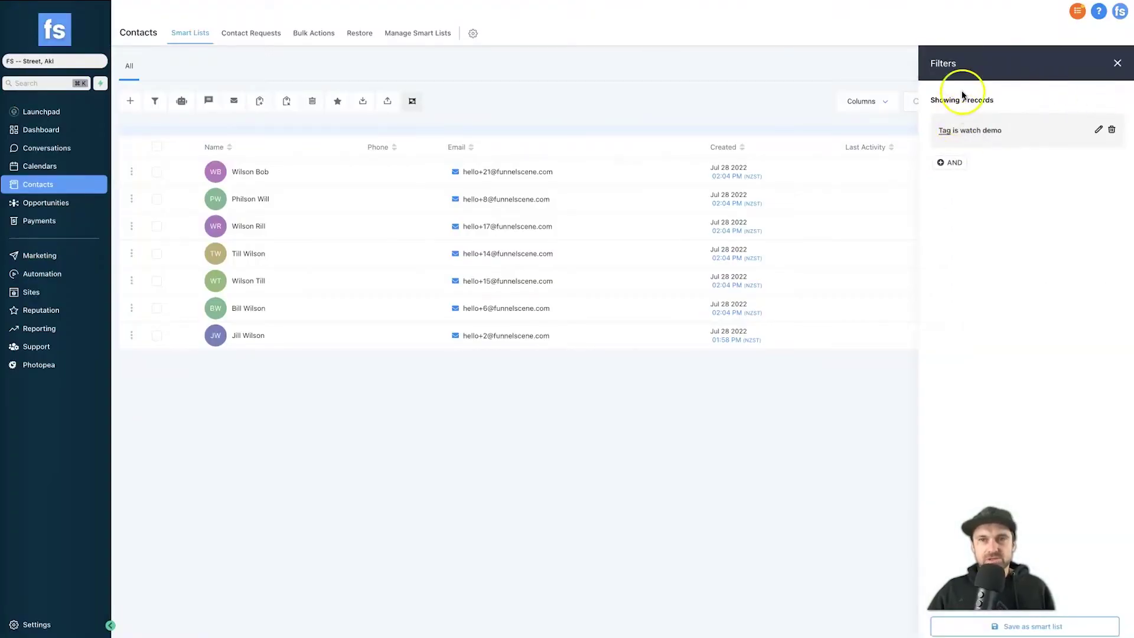
click(1000, 630)
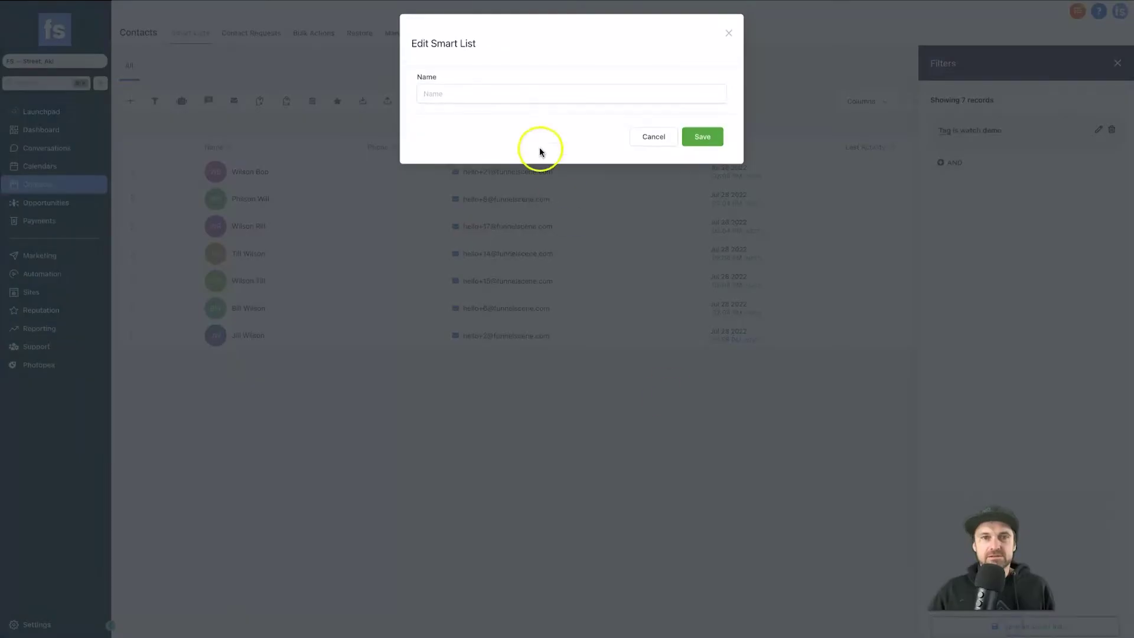
click(514, 88)
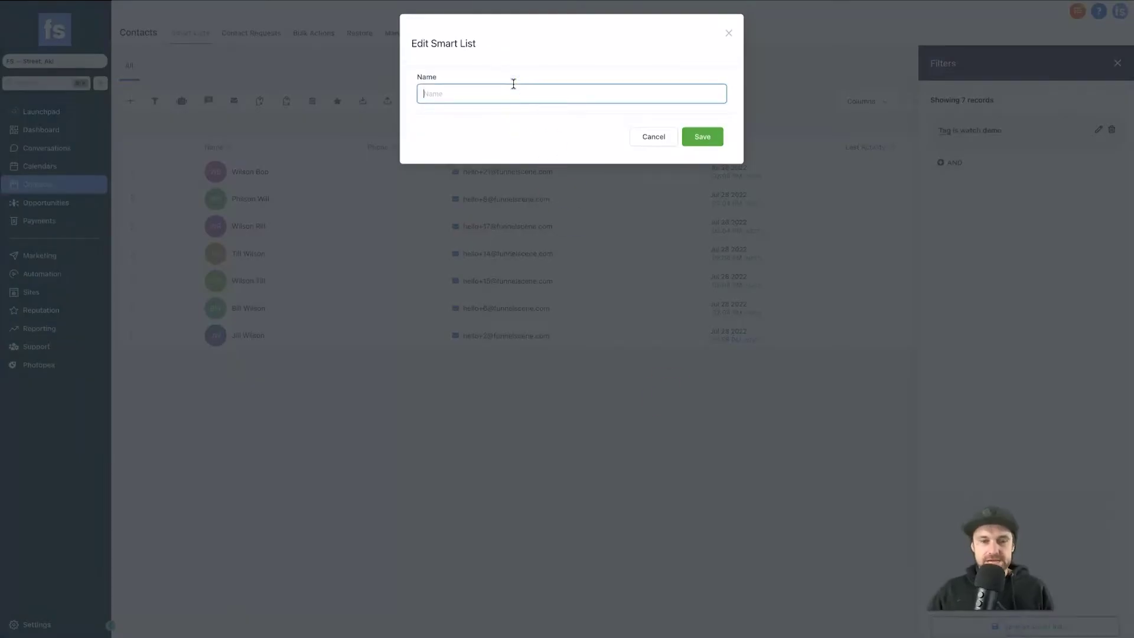
text(Watched Demo)
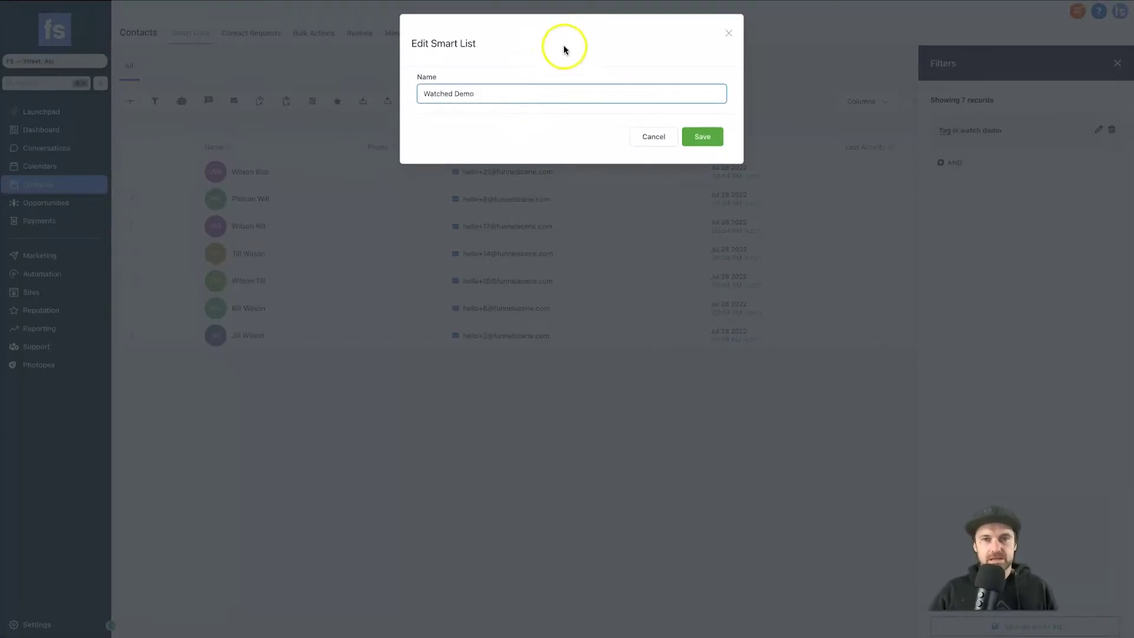
click(702, 137)
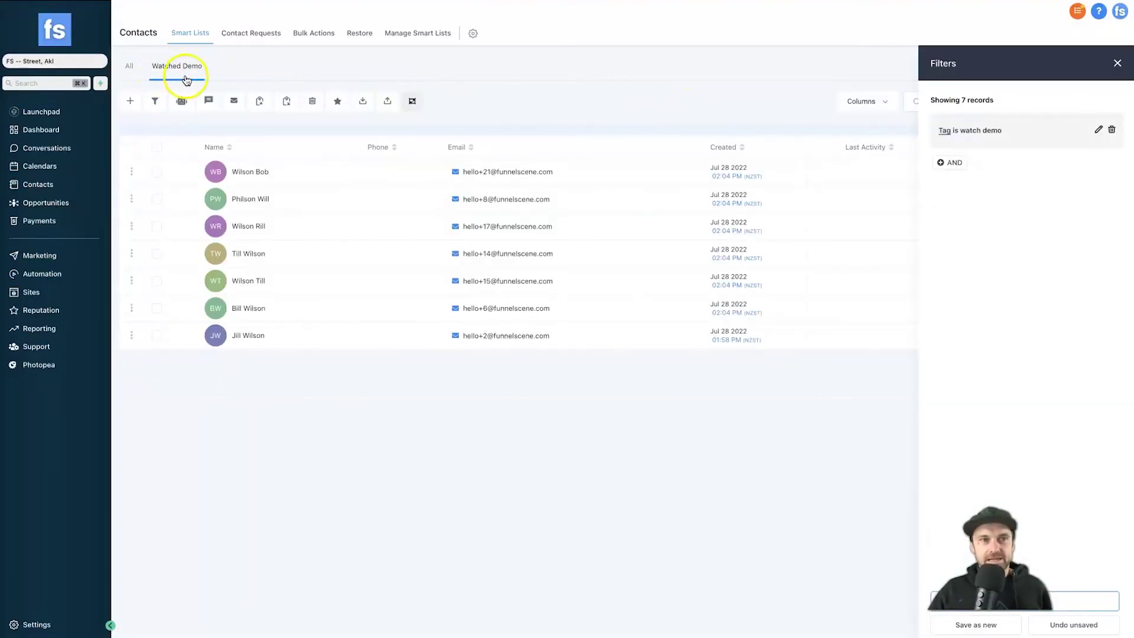
click(1117, 62)
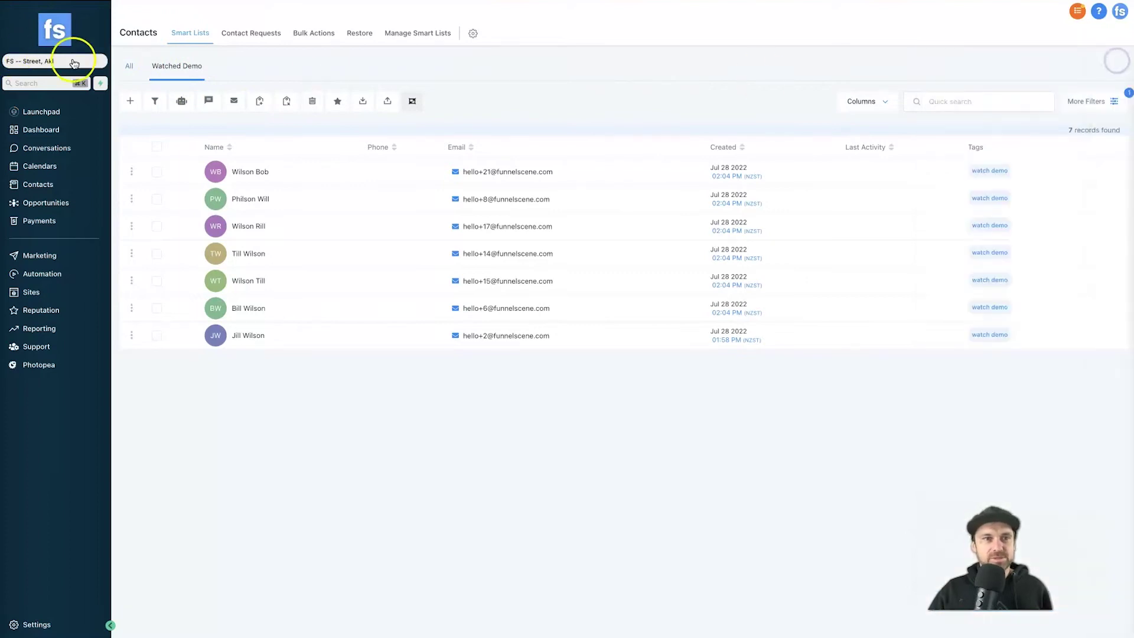
Switch from All to the Watched Demo list (7 records), then back to All (22).
click(130, 69)
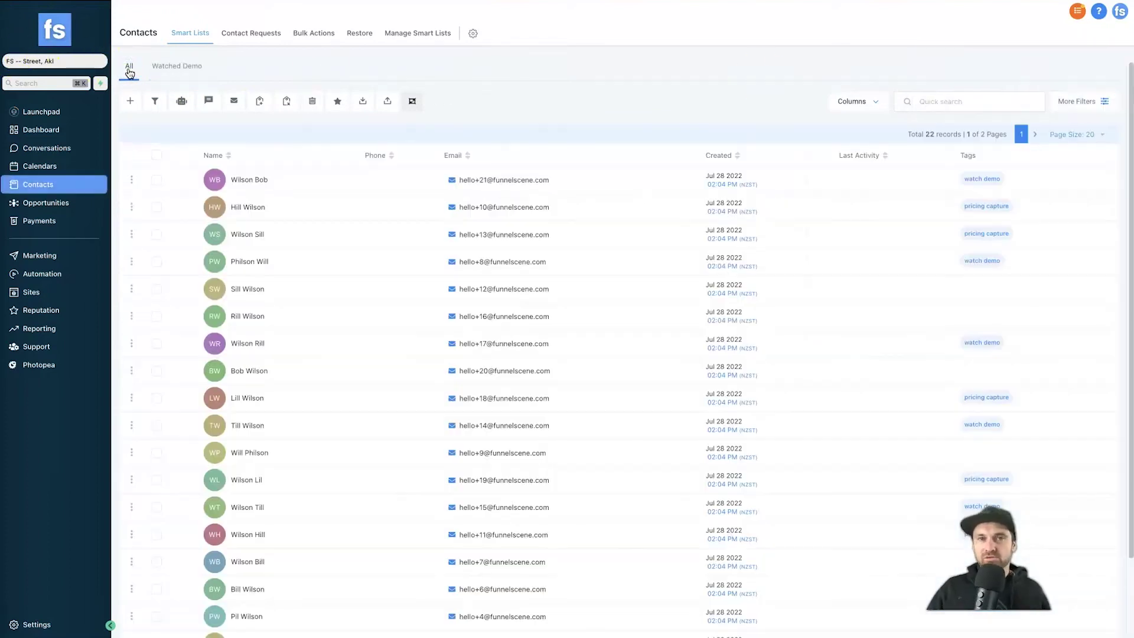
click(176, 69)
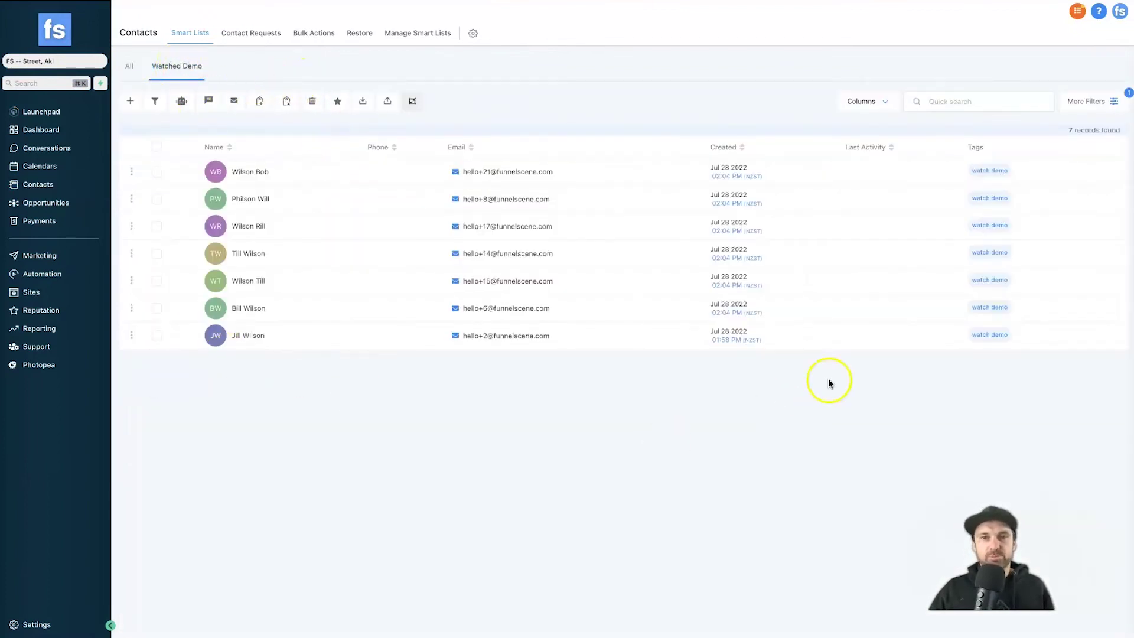
click(130, 68)
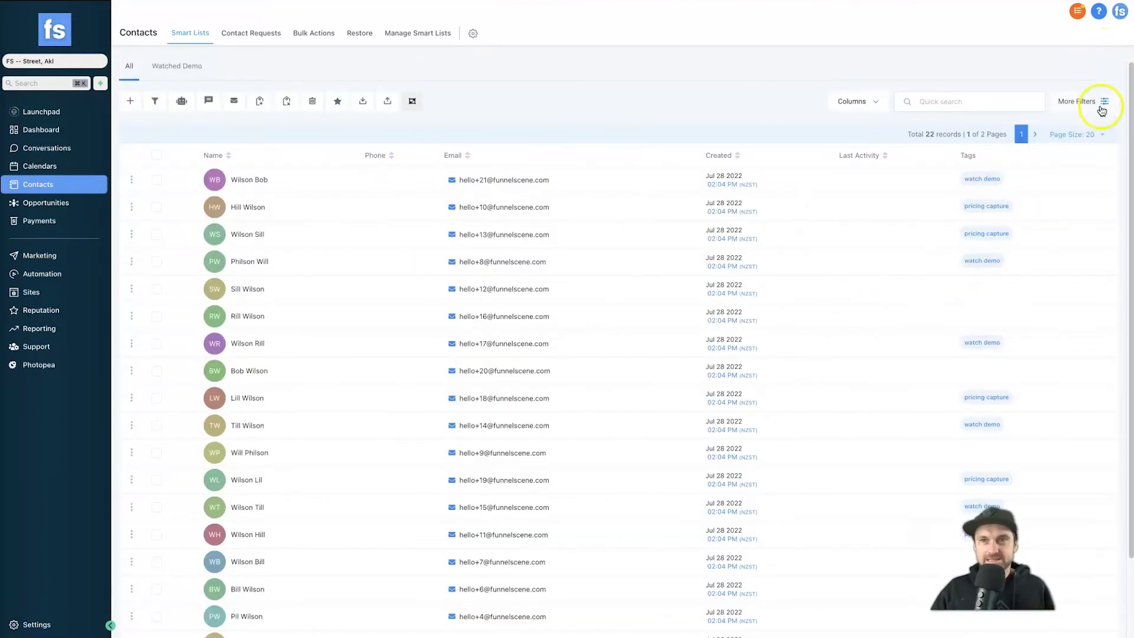
Filter contacts by the tag 'pricing capture'.
click(1101, 111)
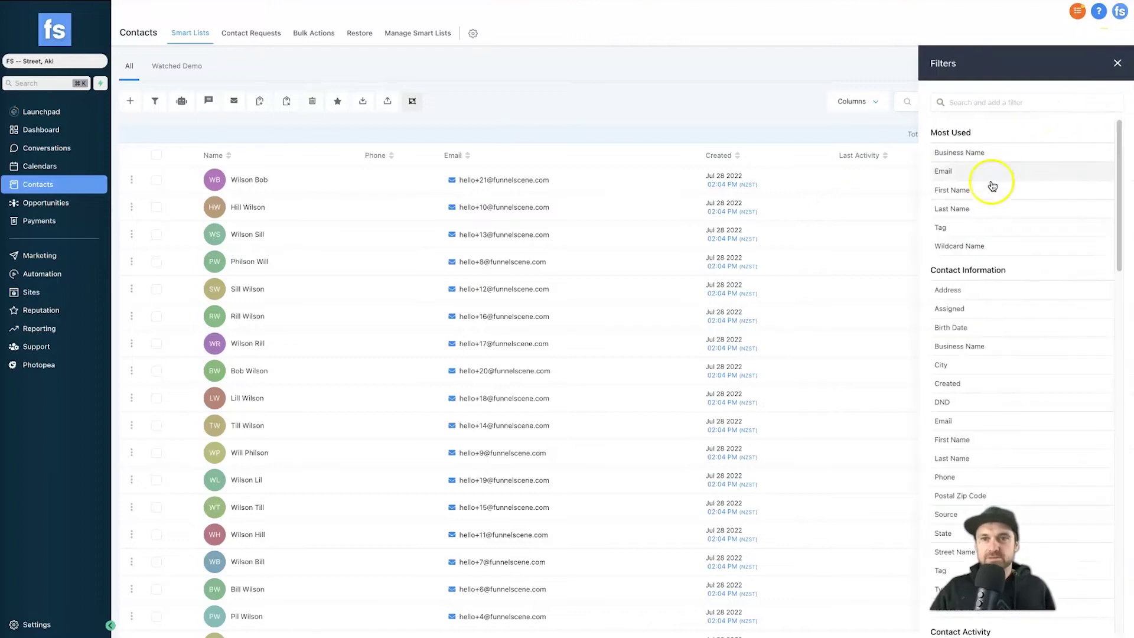
click(954, 226)
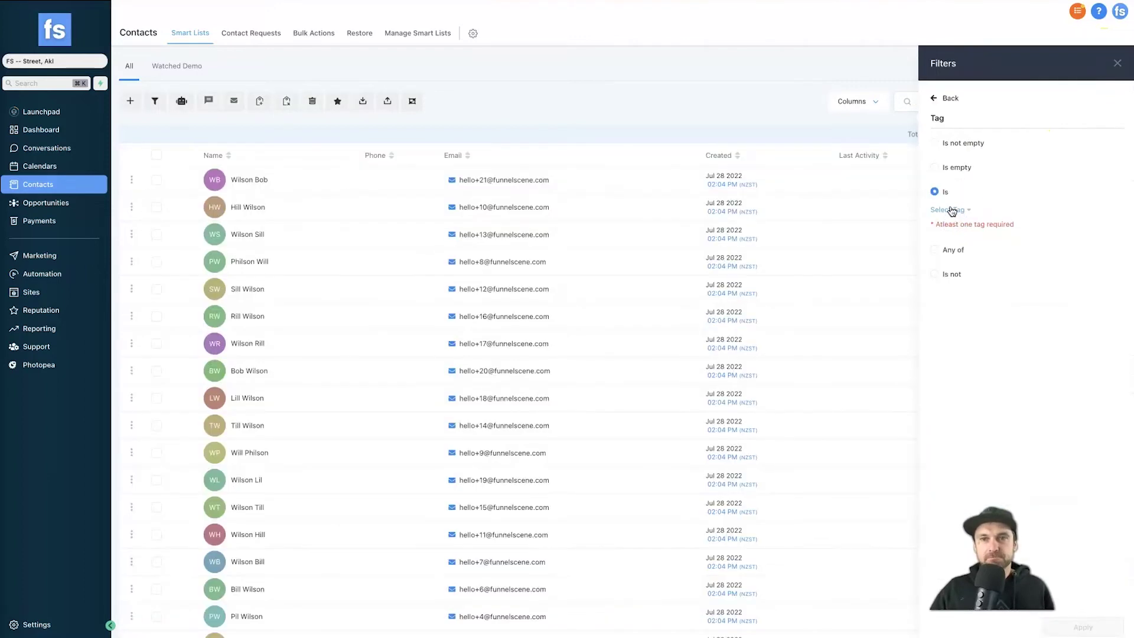
click(949, 210)
scroll(968, 290, down, 3)
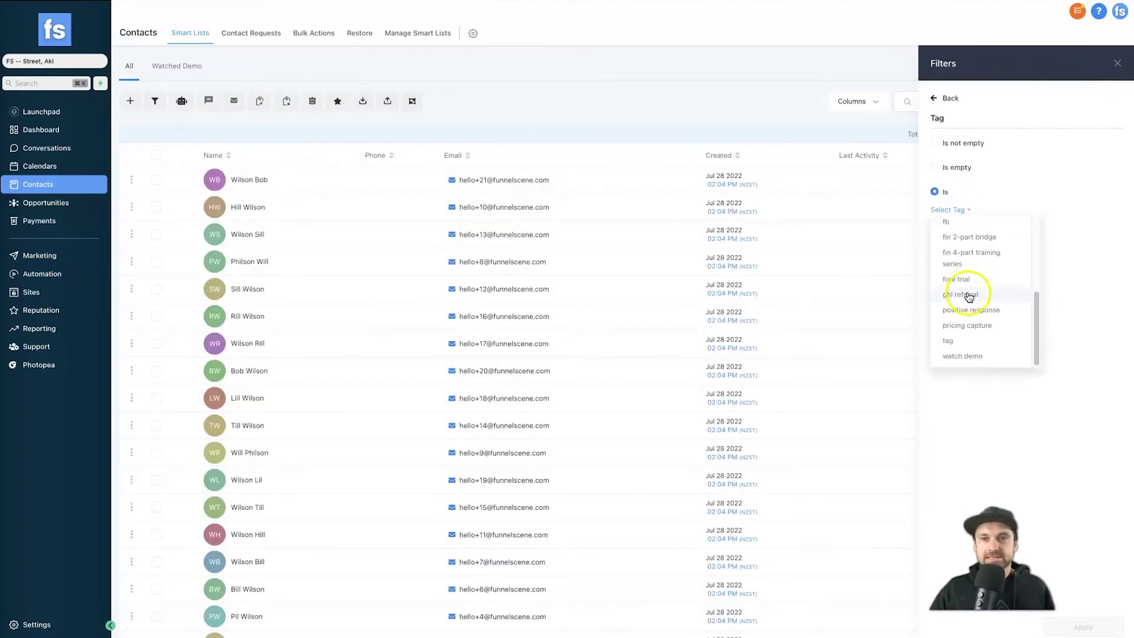
click(964, 324)
click(1075, 627)
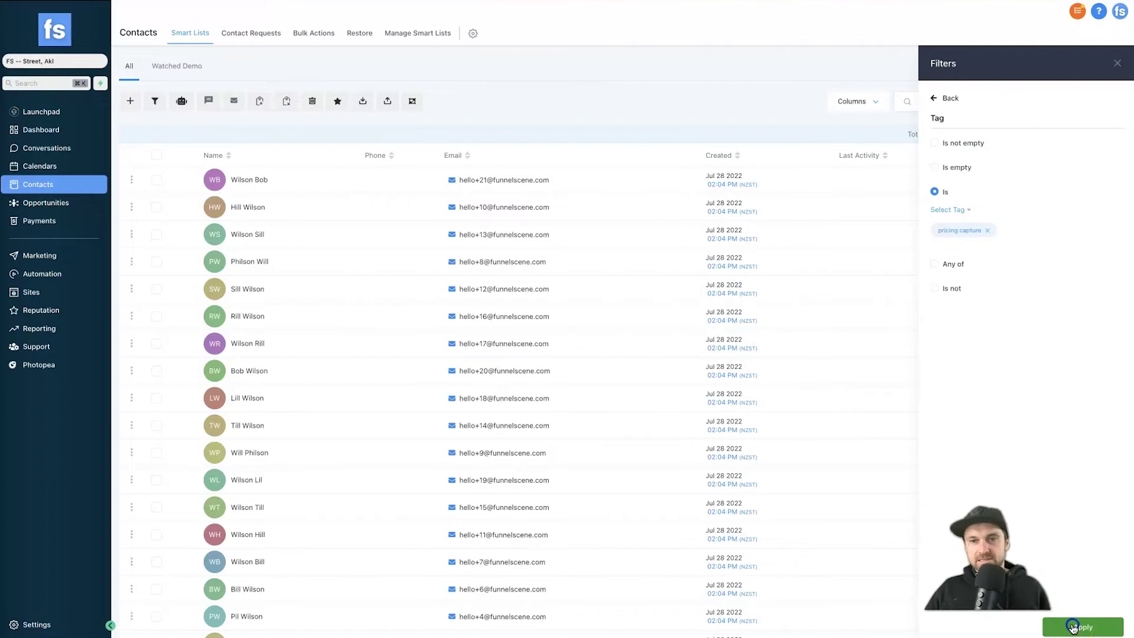
click(1074, 628)
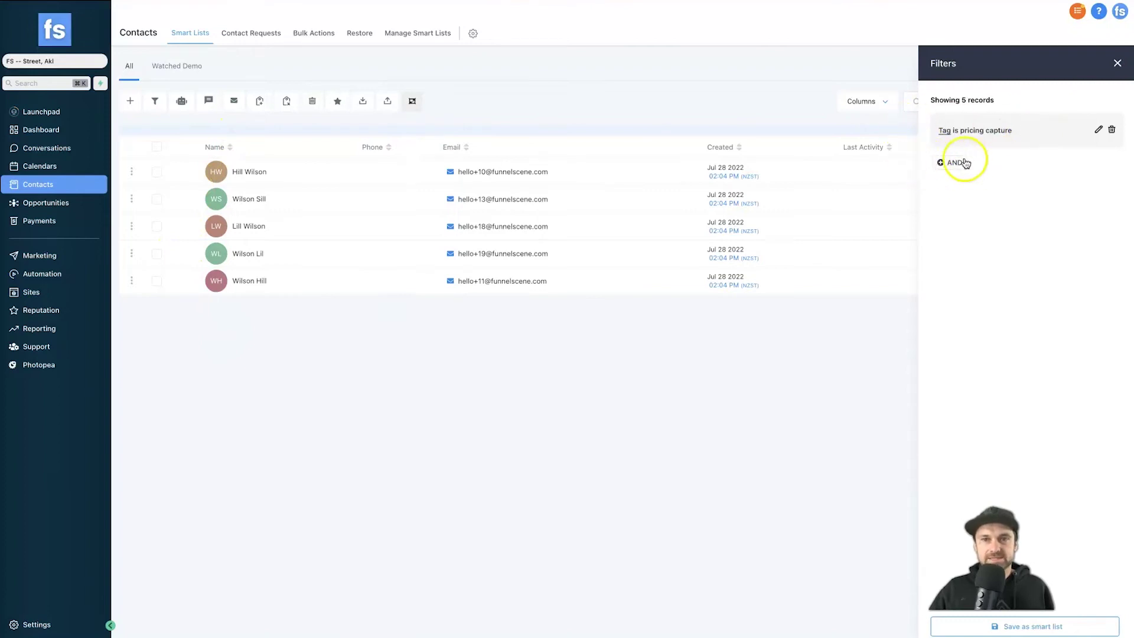
Save the pricing capture filter as smart list 'Pricing Capture', showing 5 records.
click(1039, 627)
click(581, 93)
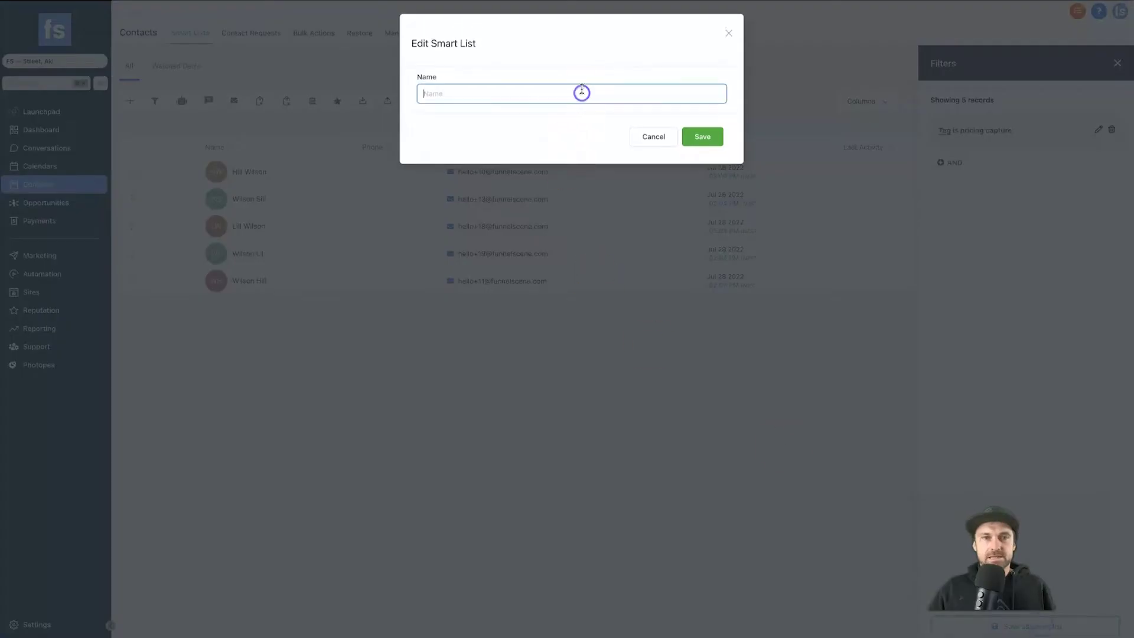
text(Pricing Cap)
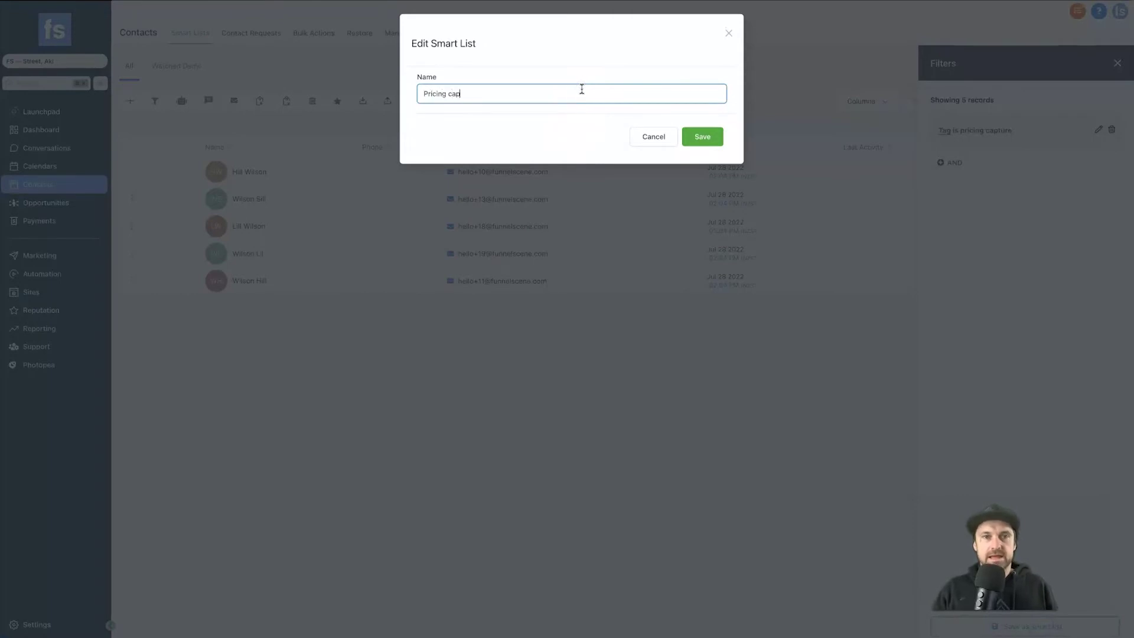
text(ture)
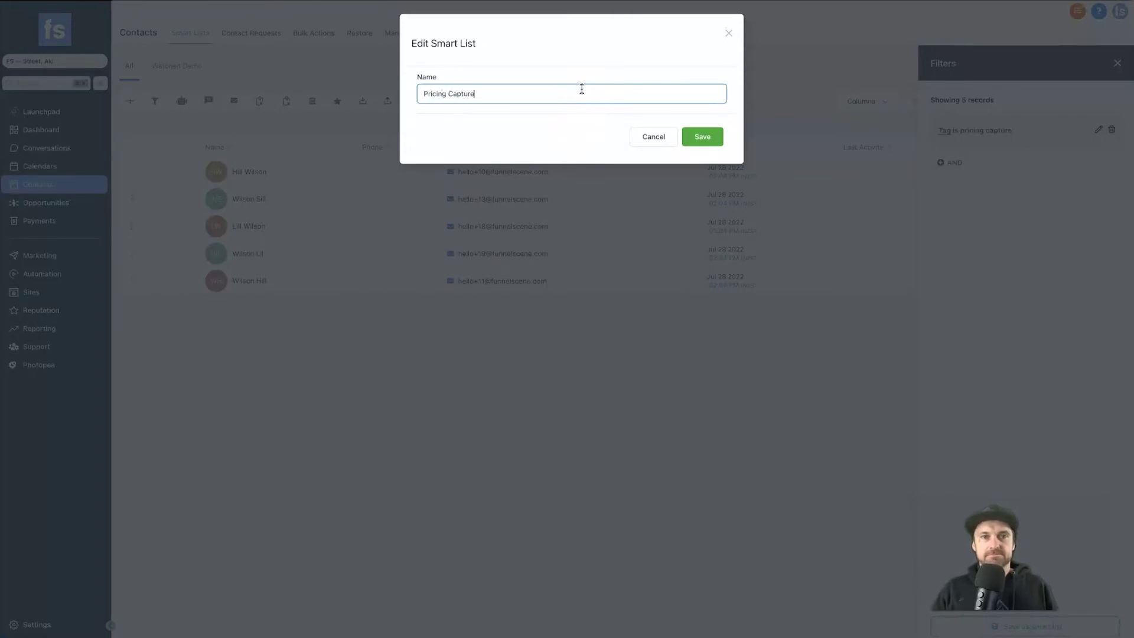
click(702, 137)
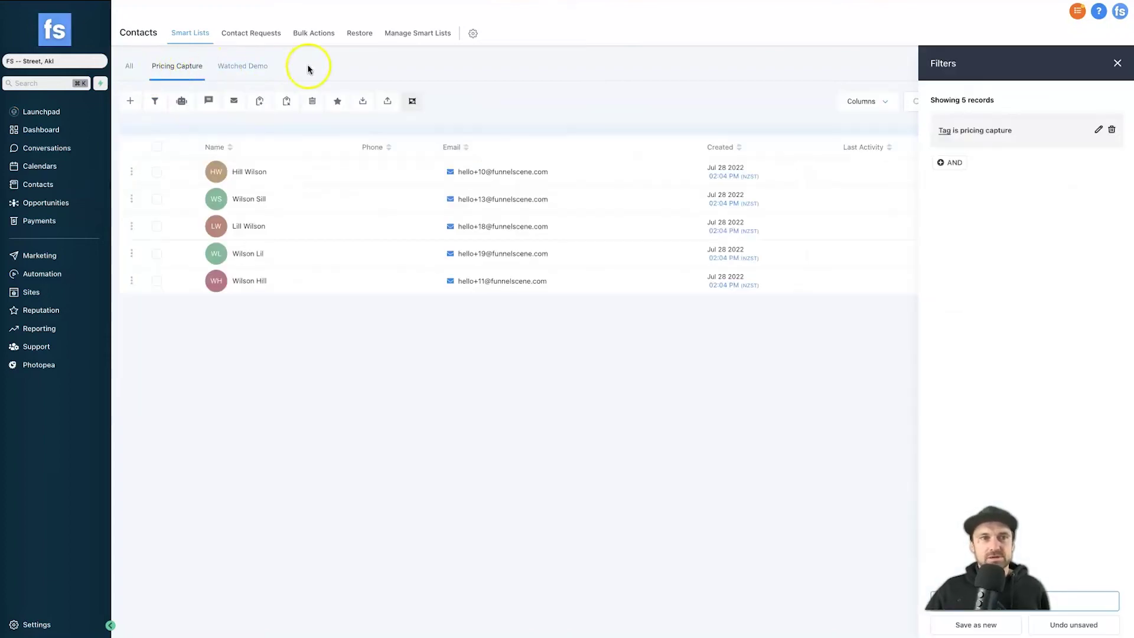
click(1117, 64)
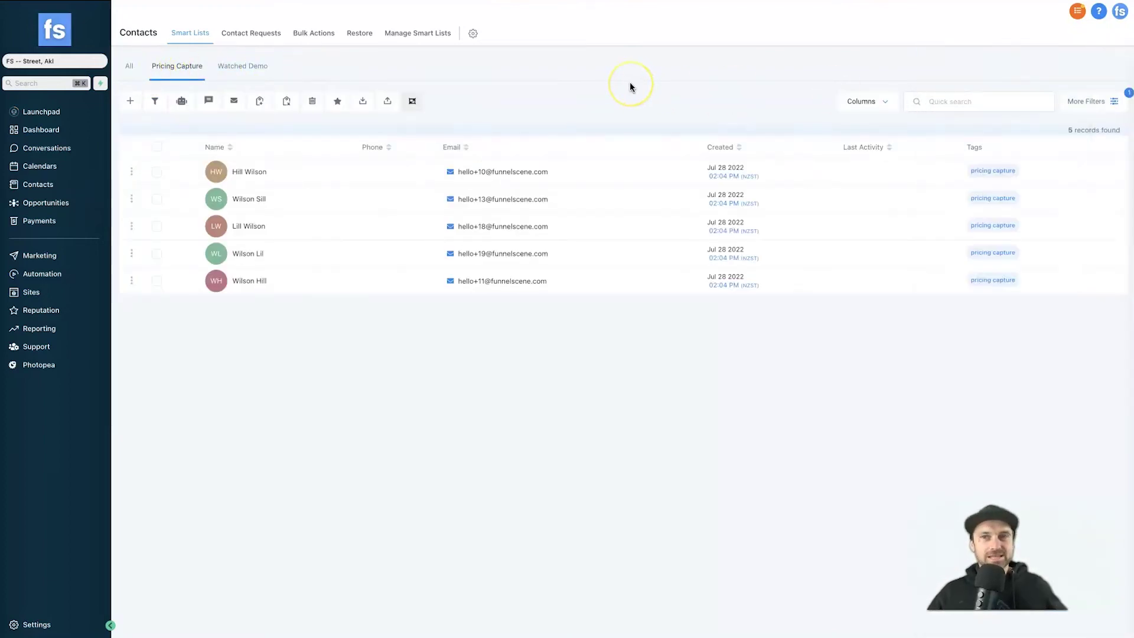
Compare record counts: Pricing Capture shows 5 records, Watched Demo shows 7.
click(254, 69)
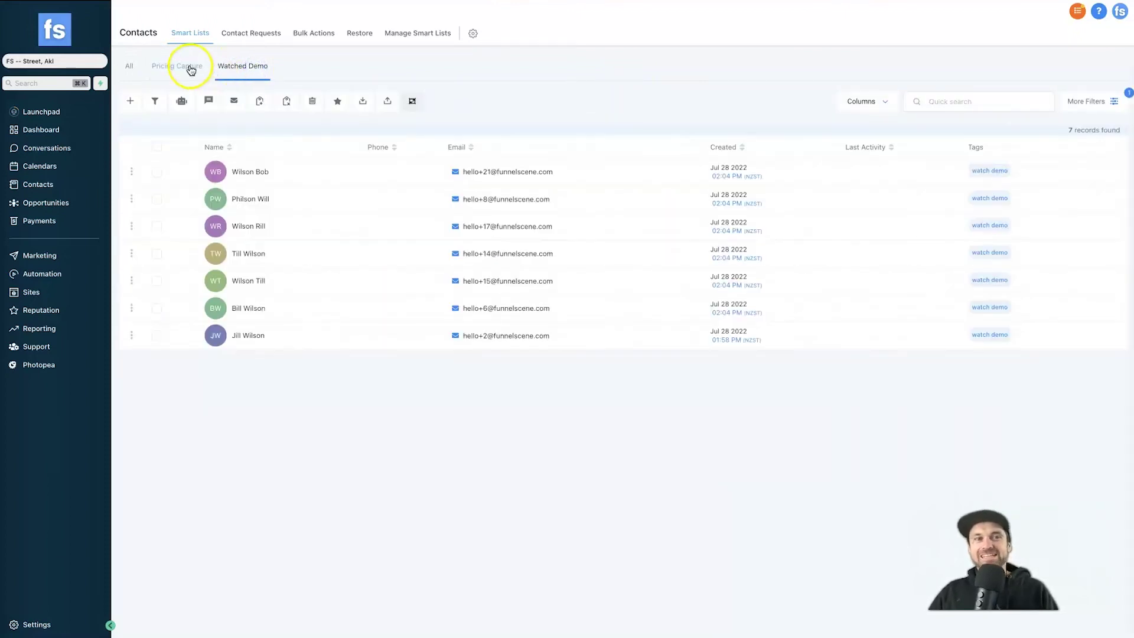
click(190, 70)
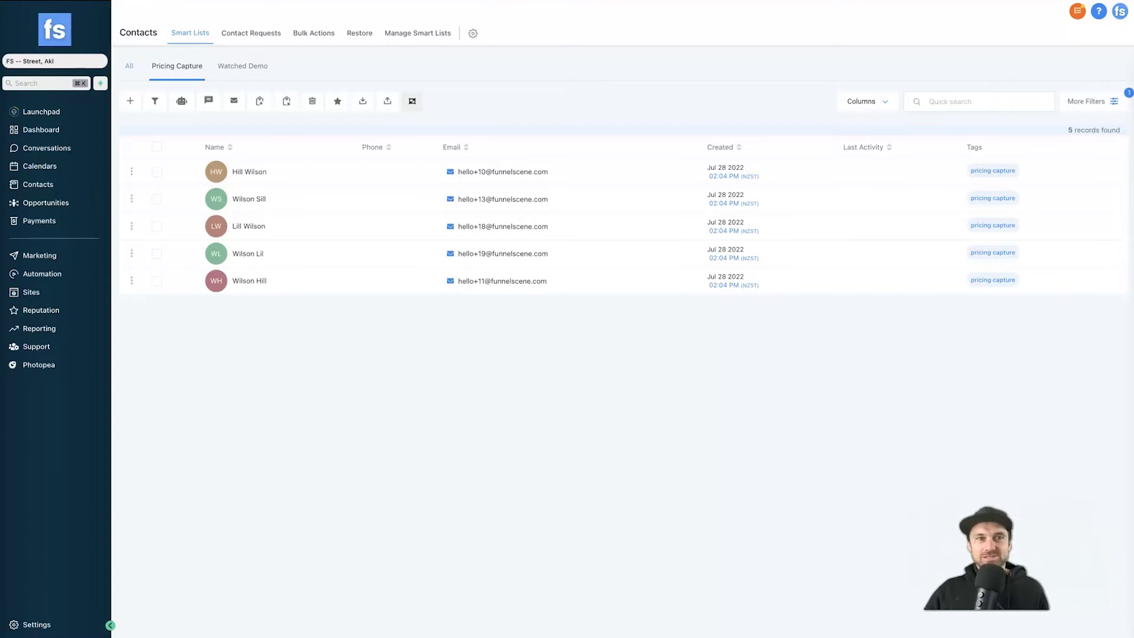
drag(1068, 129, 1114, 130)
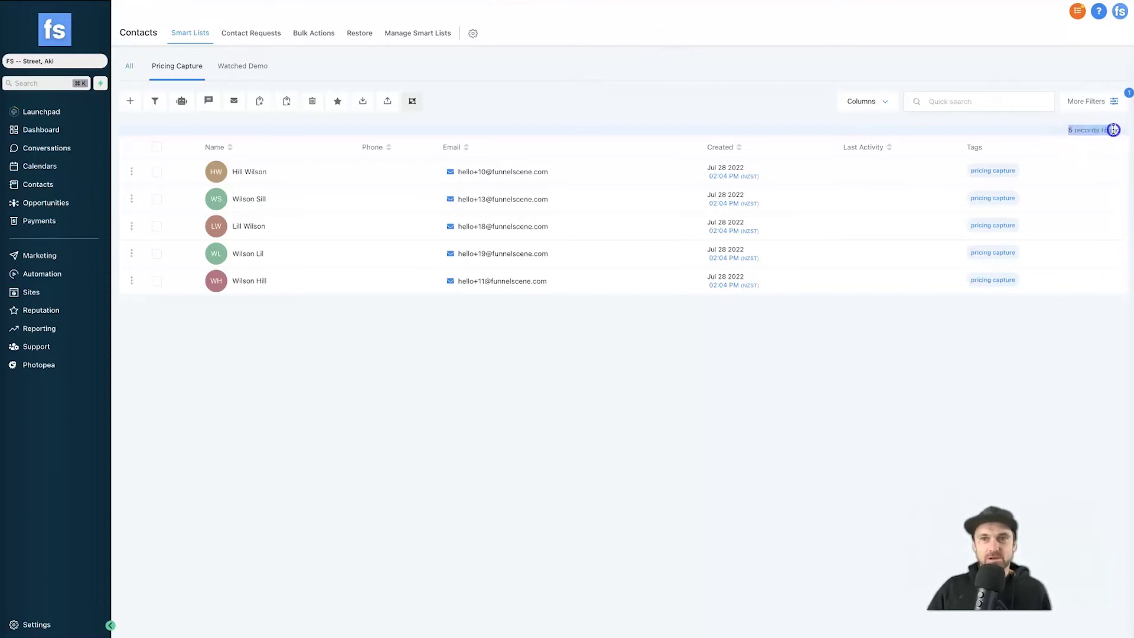
click(1115, 129)
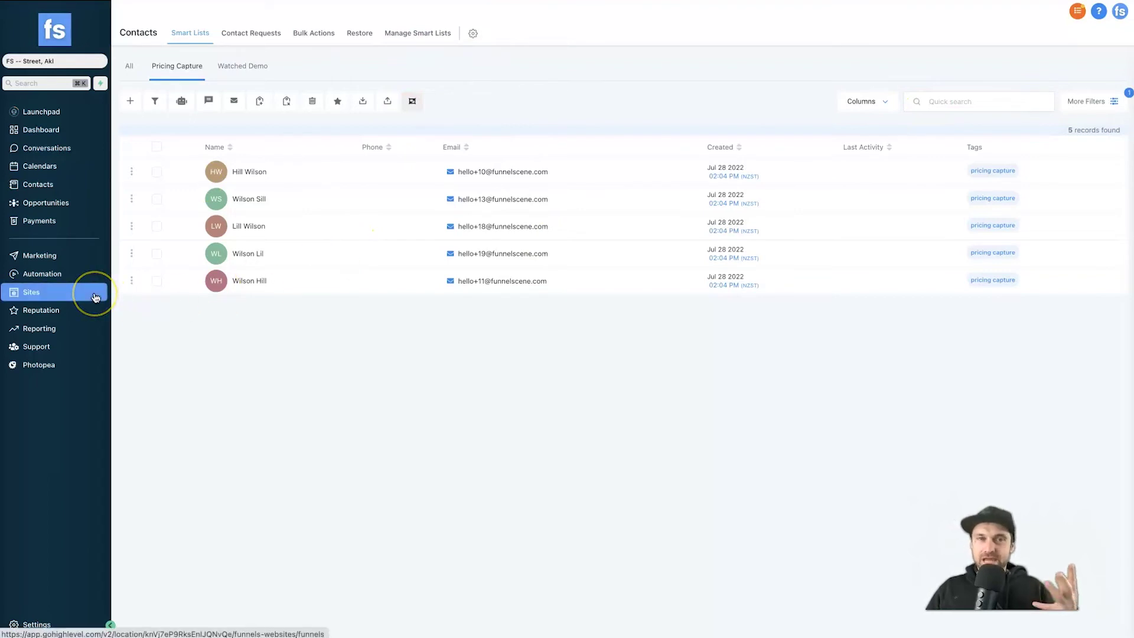
click(256, 66)
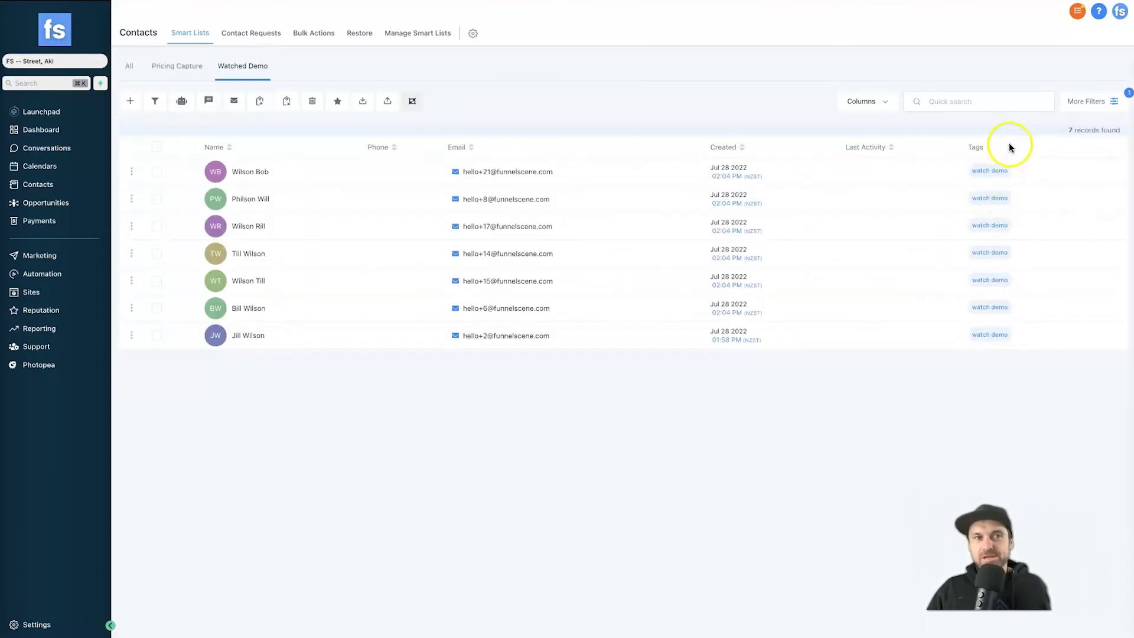
drag(1051, 129, 1089, 130)
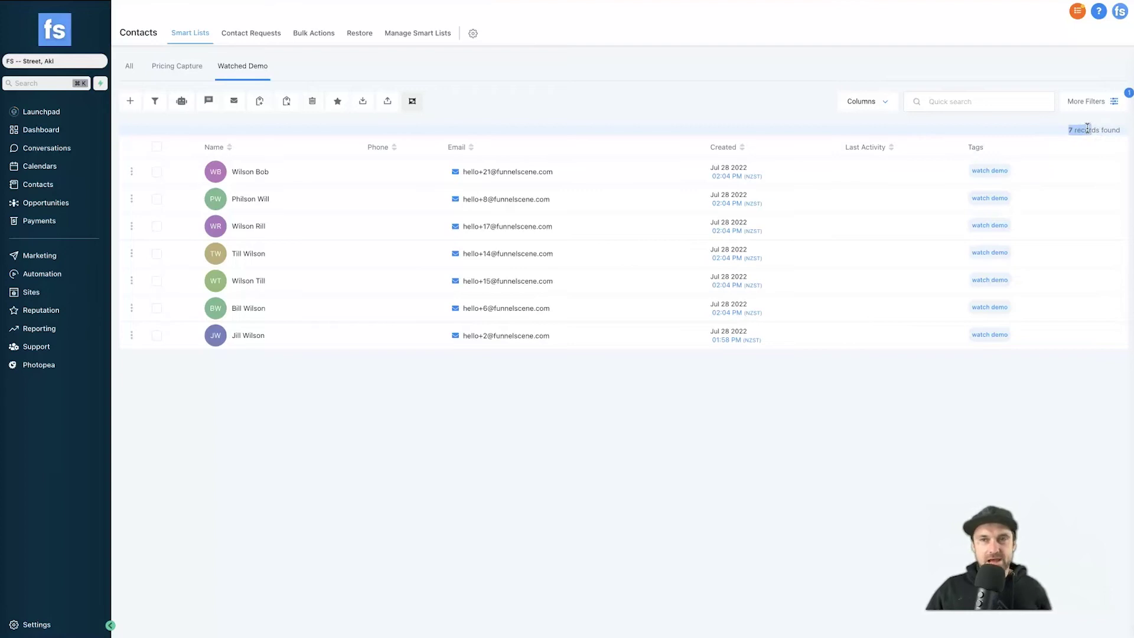
click(878, 122)
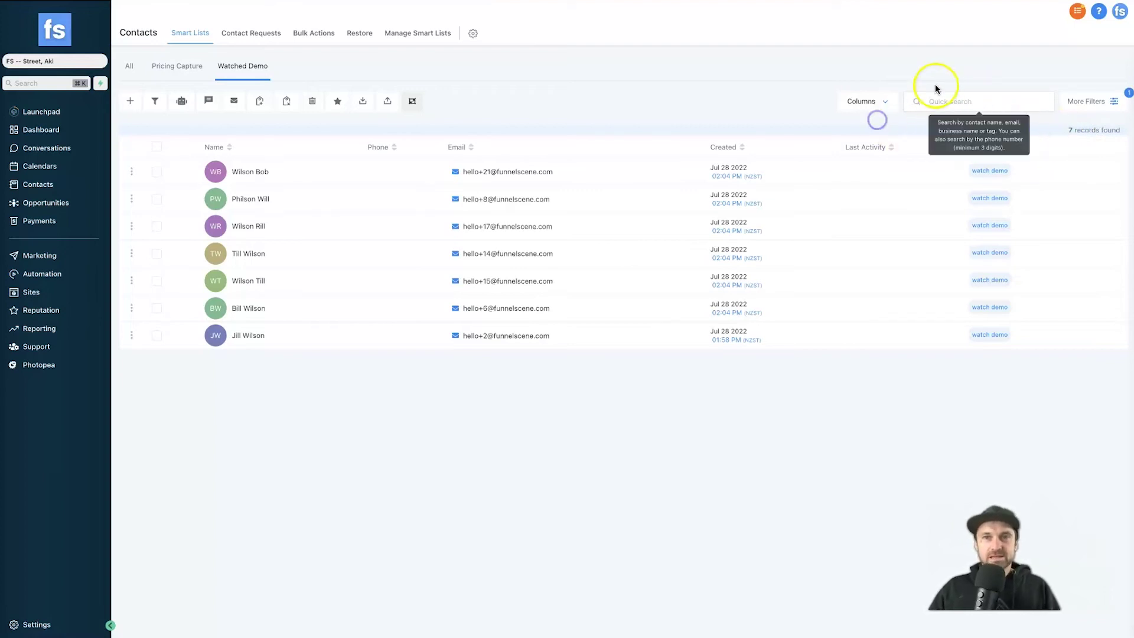
On the All tab, tick Birth Date in the Columns list and scroll the 22-row table.
click(129, 66)
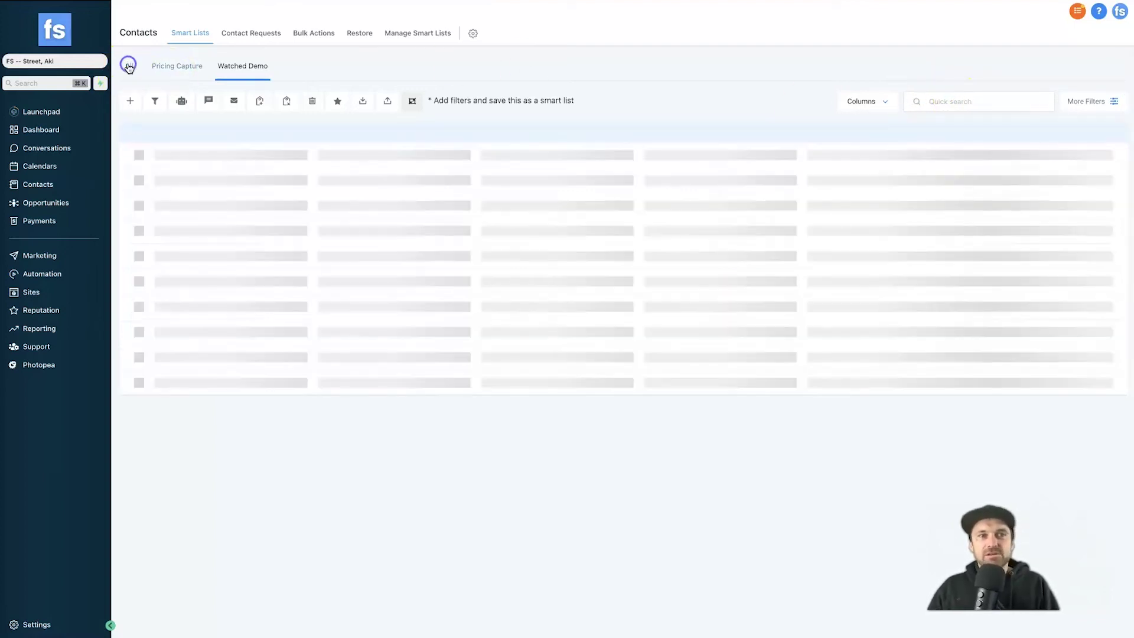
click(738, 99)
click(857, 109)
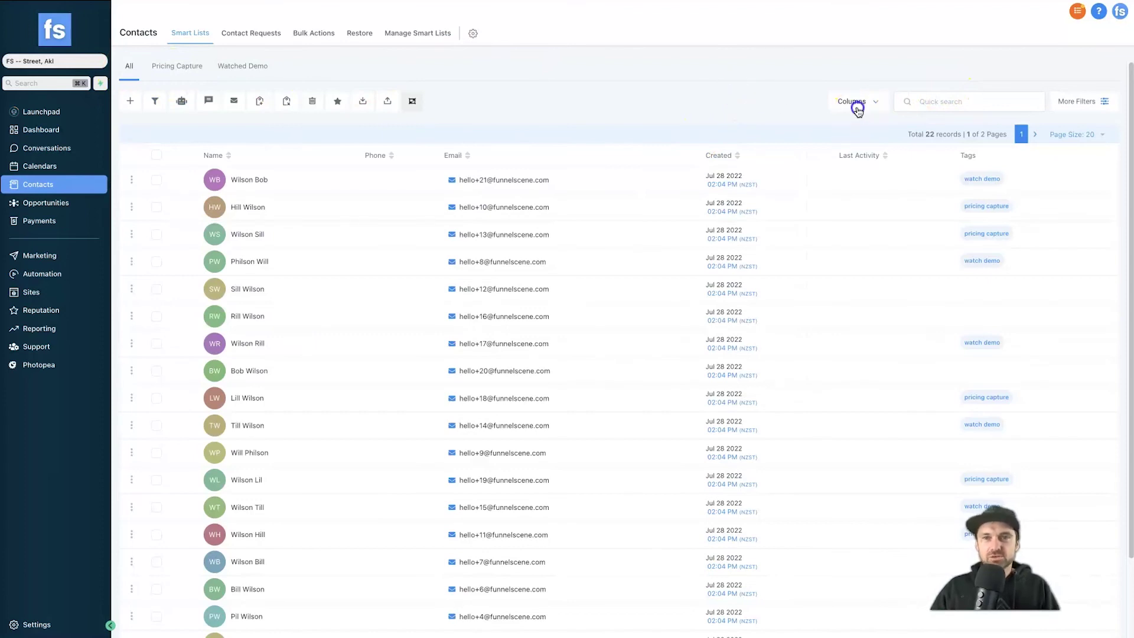
click(870, 105)
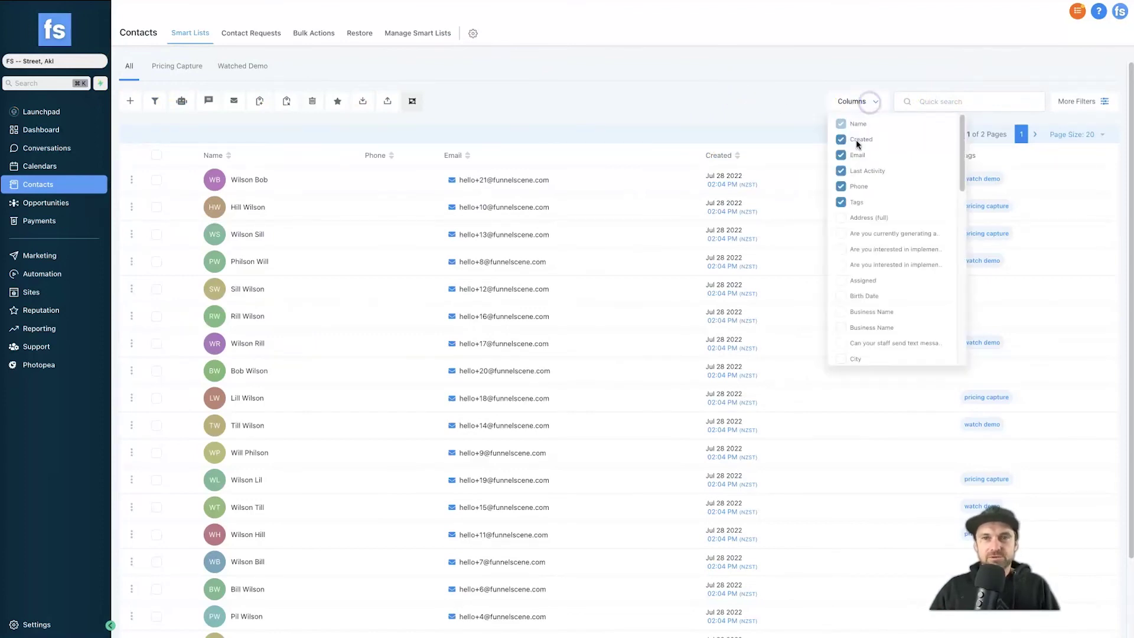
scroll(871, 260, down, 1)
click(843, 280)
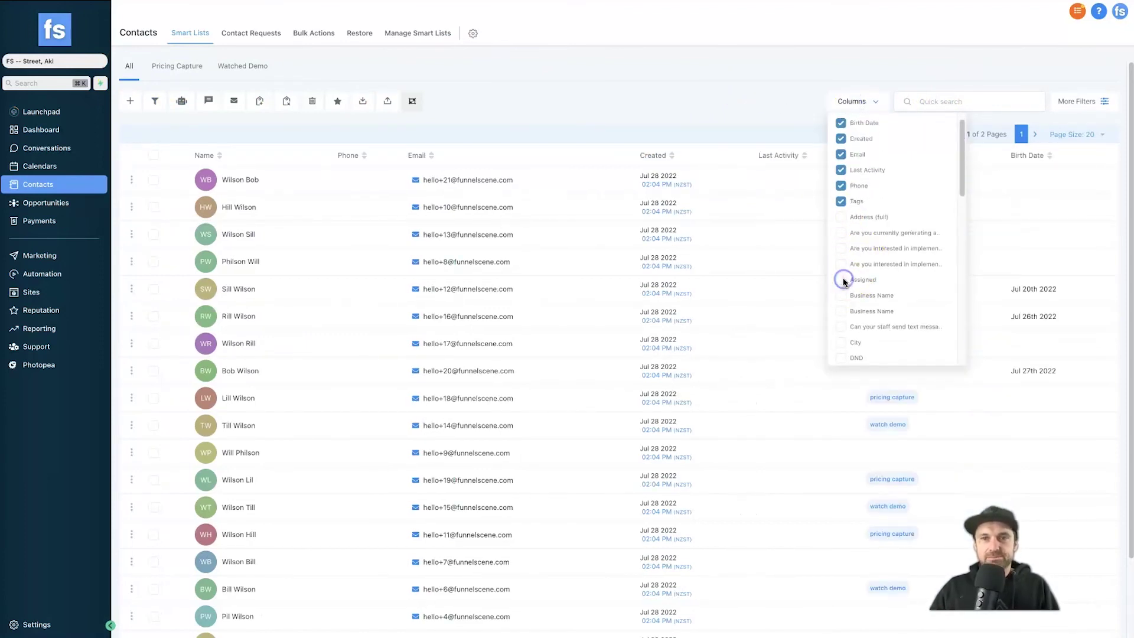
click(845, 101)
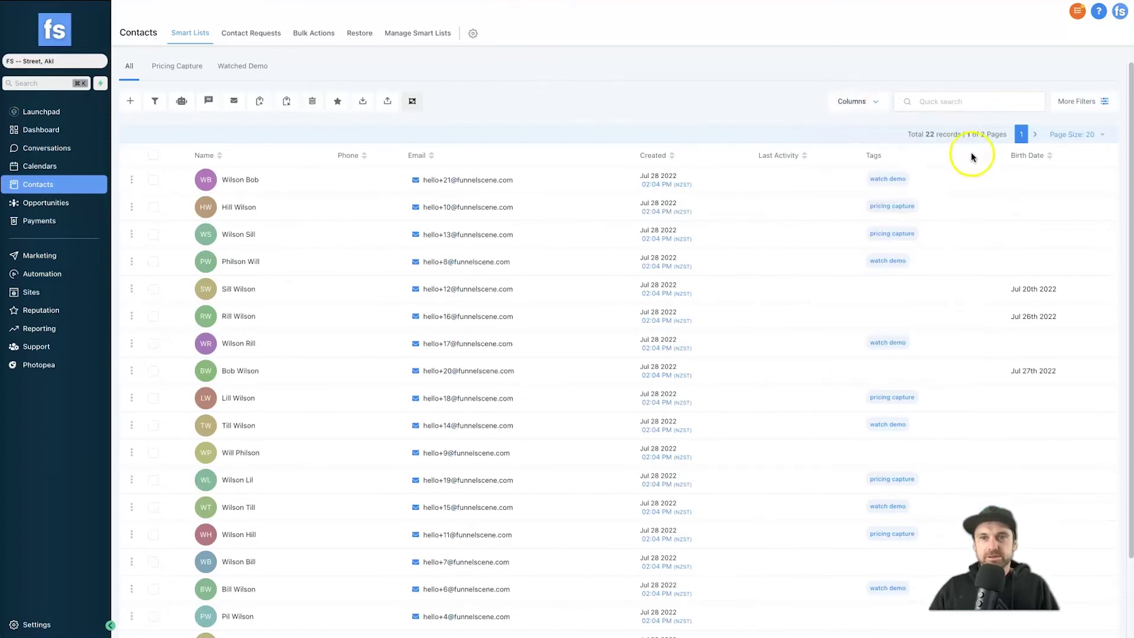
scroll(1010, 443, down, 1)
scroll(1037, 220, down, 3)
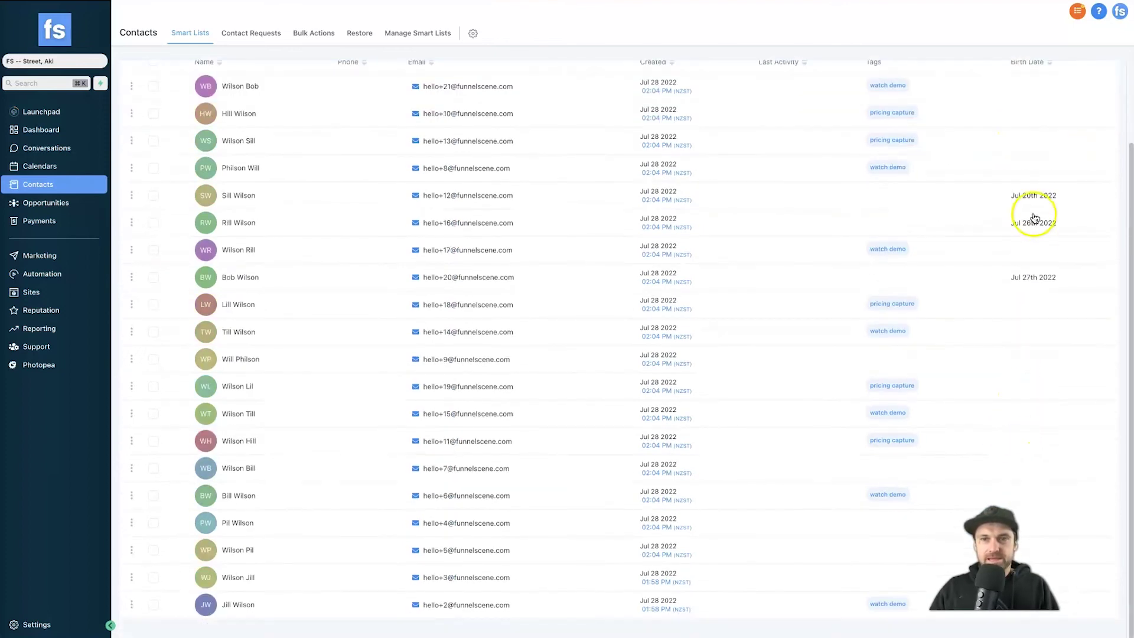
scroll(1036, 284, up, 4)
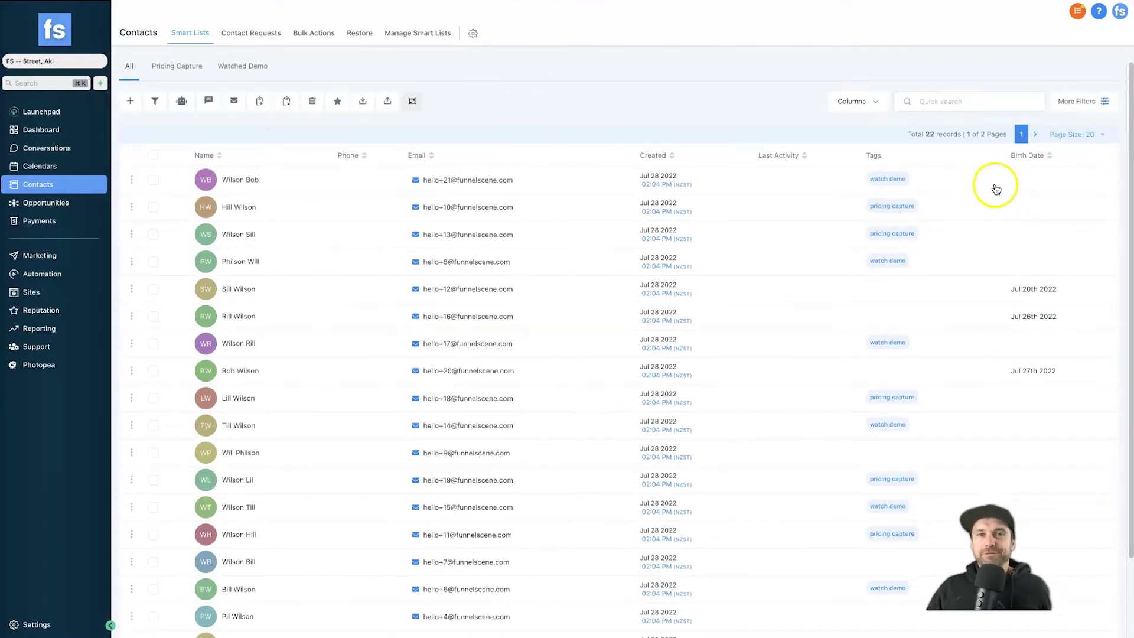
Filter contacts to a Birth Date of this month.
click(1086, 104)
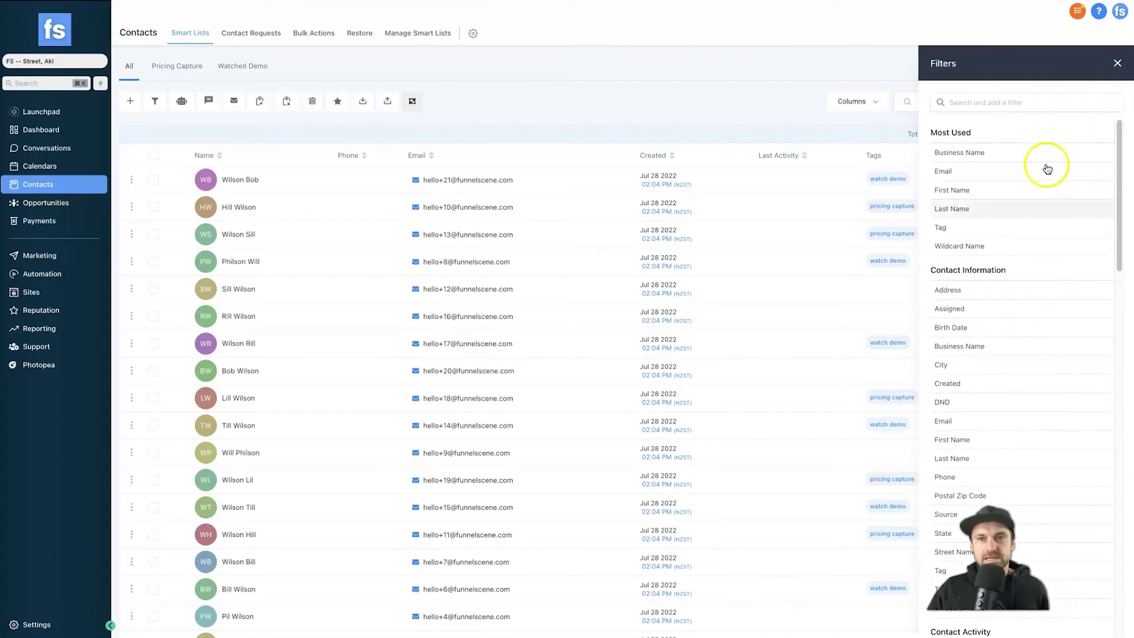
click(956, 328)
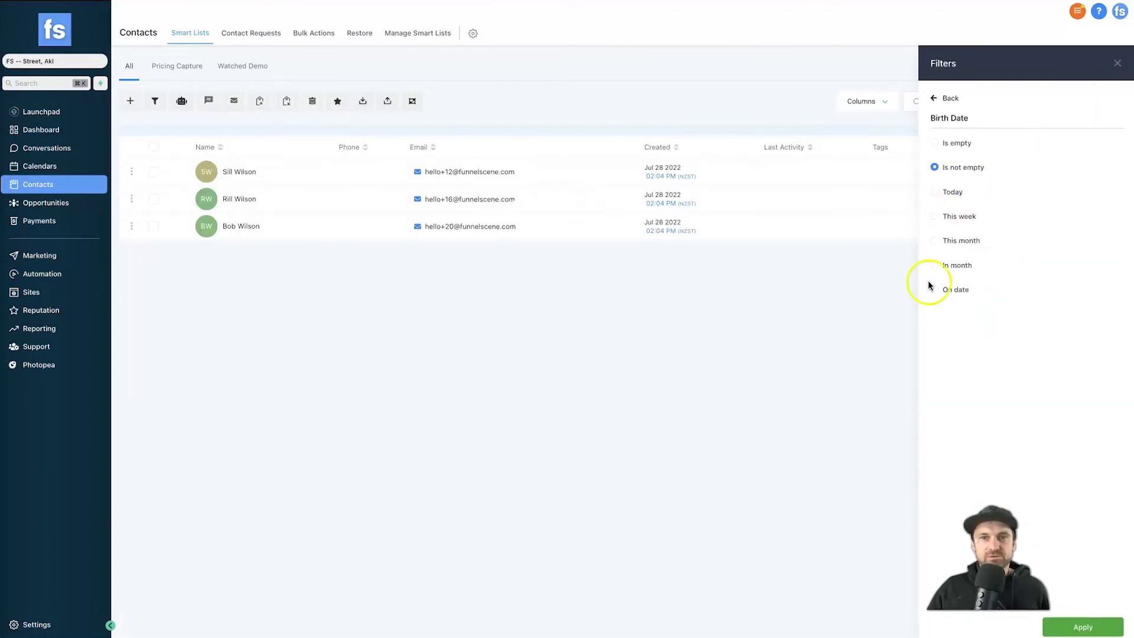
click(936, 241)
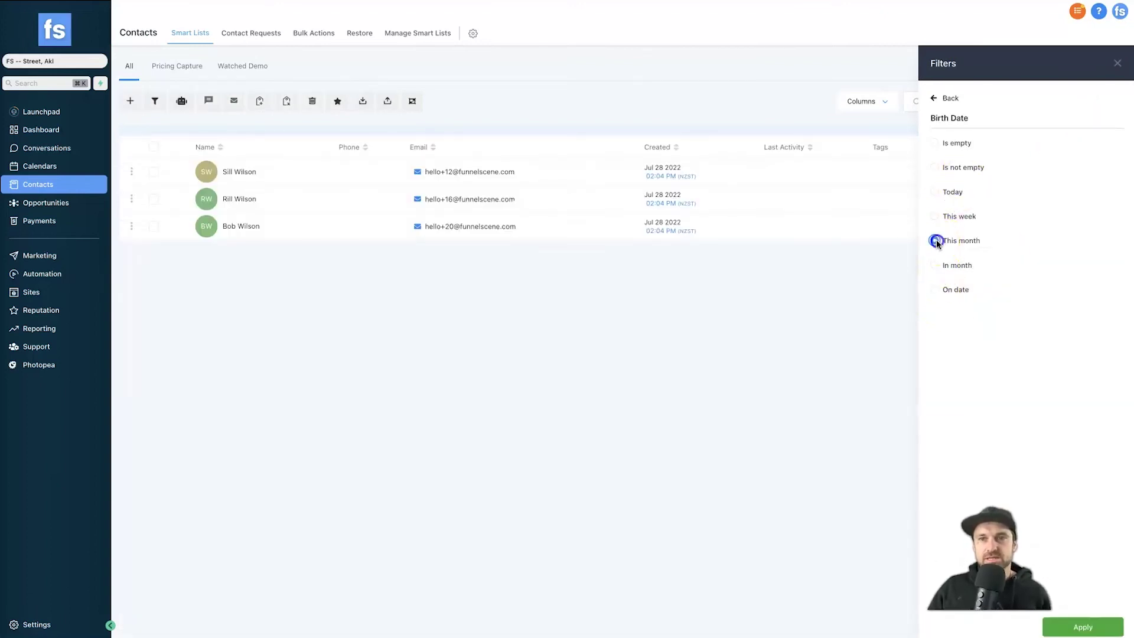
click(1070, 628)
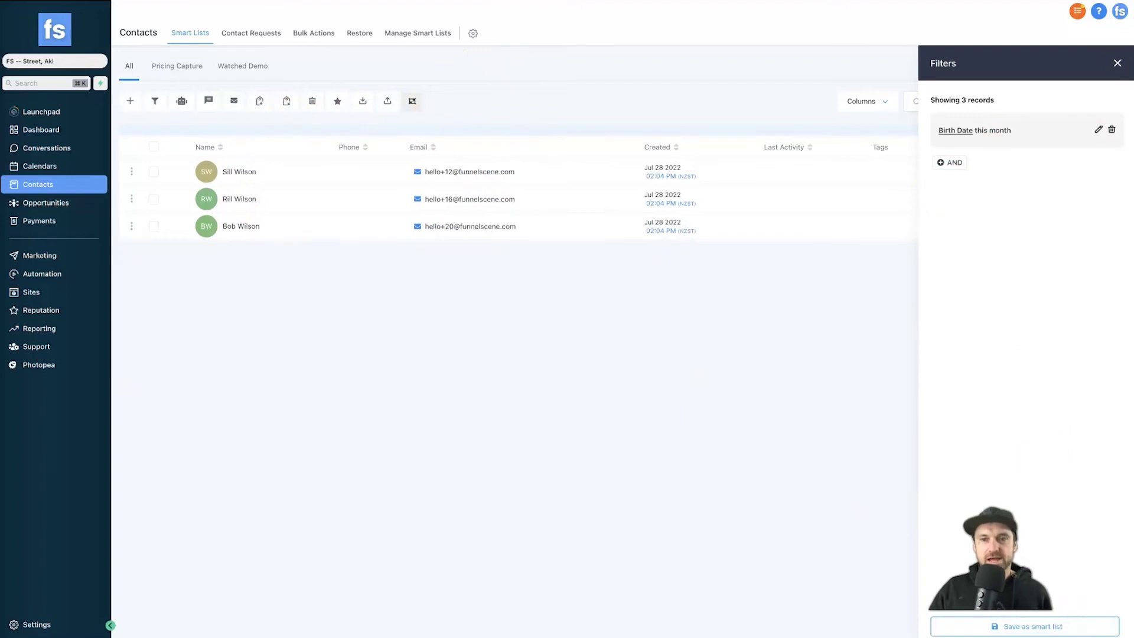
Save the birth-date filter as smart list 'July Birthdays', showing 3 records.
click(1024, 625)
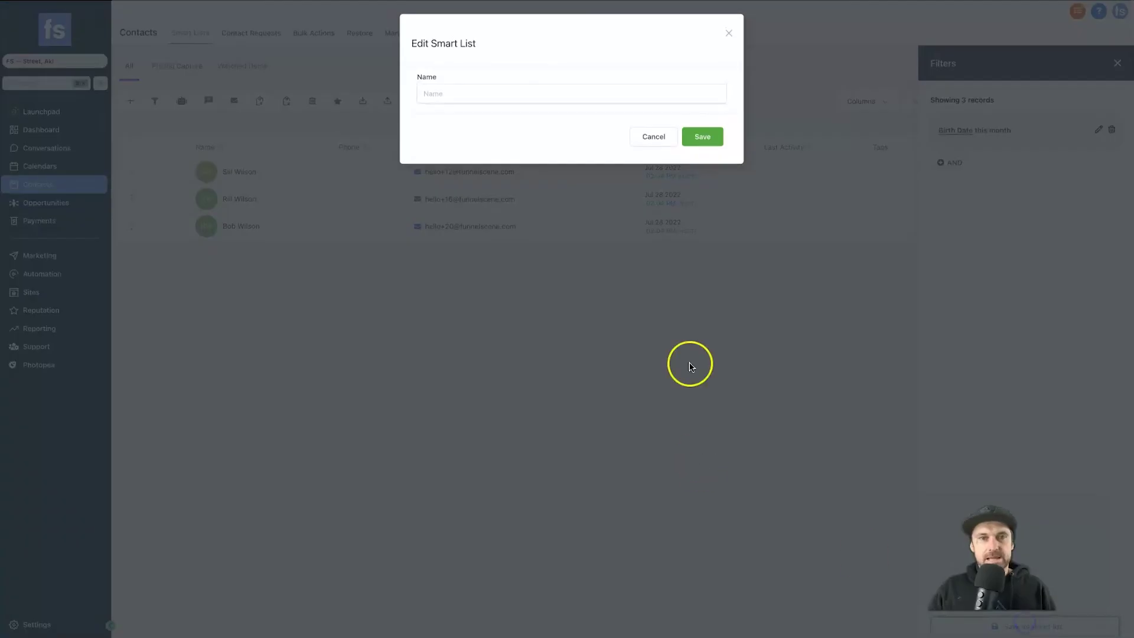
click(573, 91)
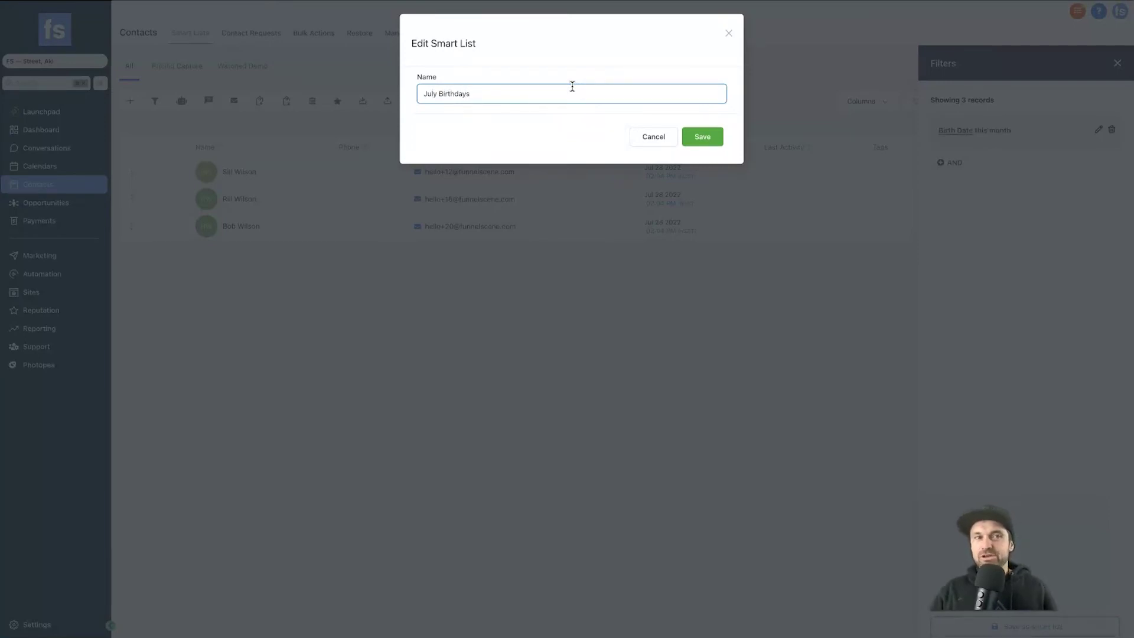
click(698, 138)
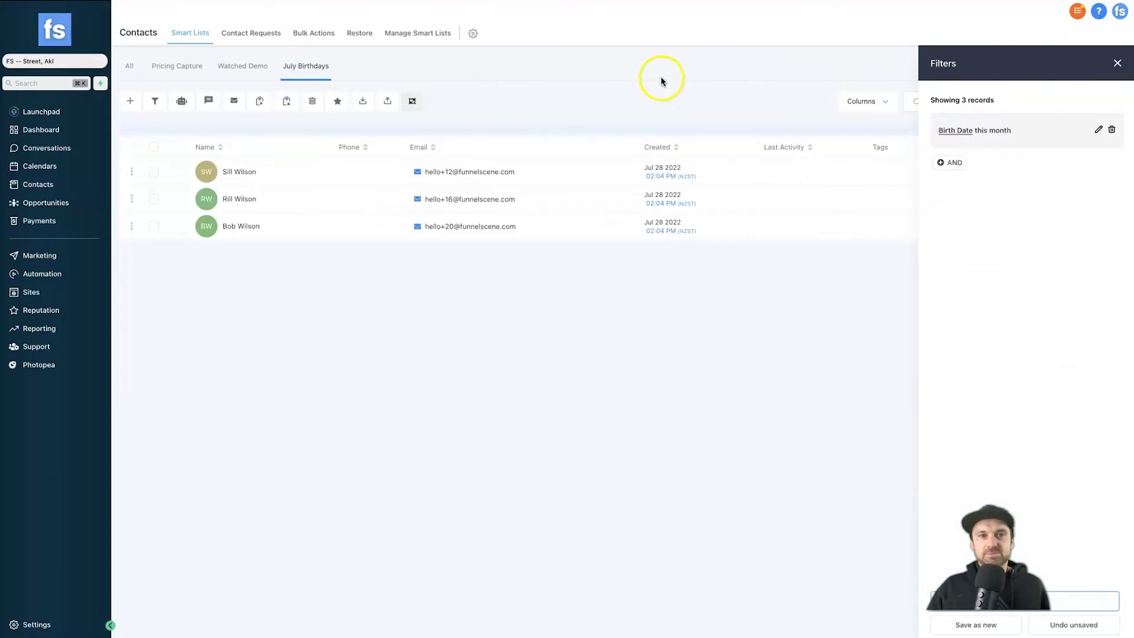
click(1120, 65)
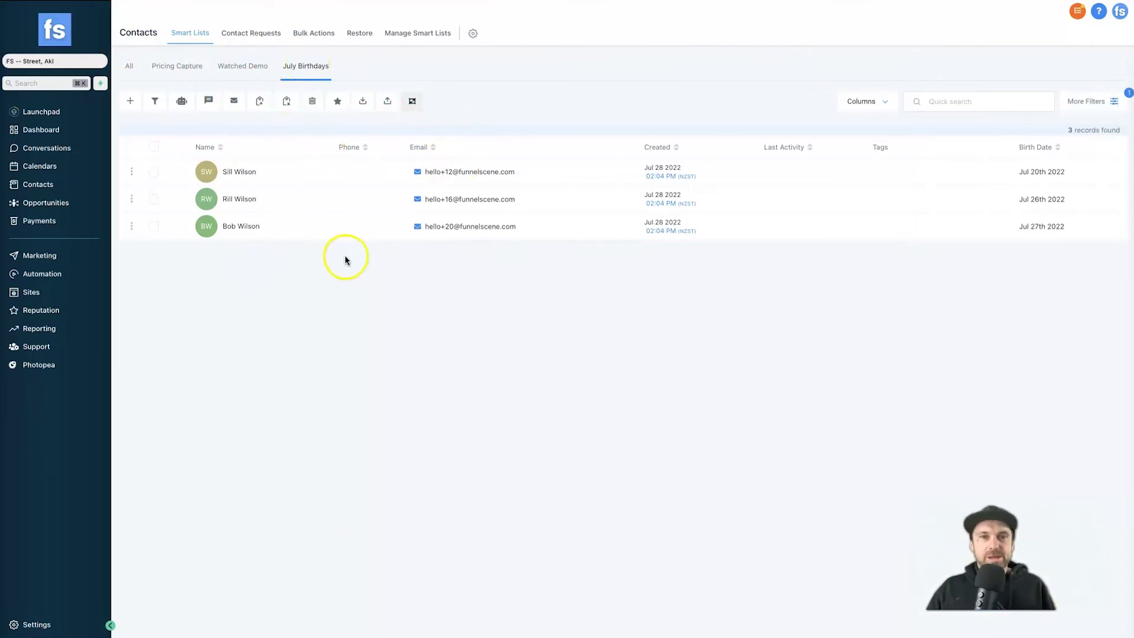
Select and deselect the three July Birthdays contacts, then return to all 22 contacts.
click(153, 149)
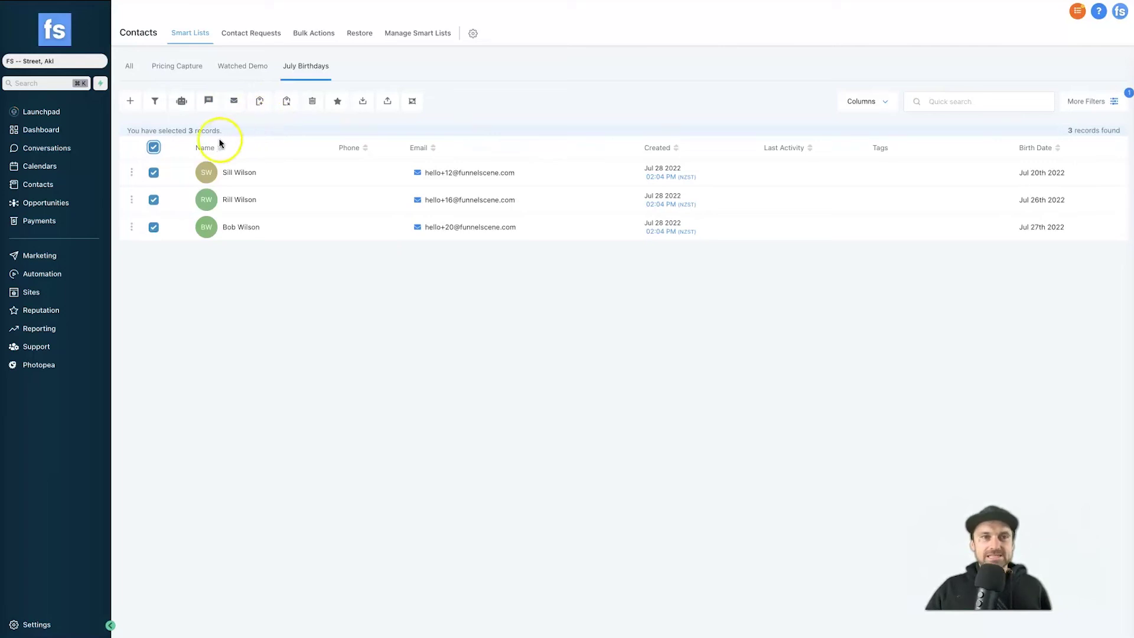
click(149, 144)
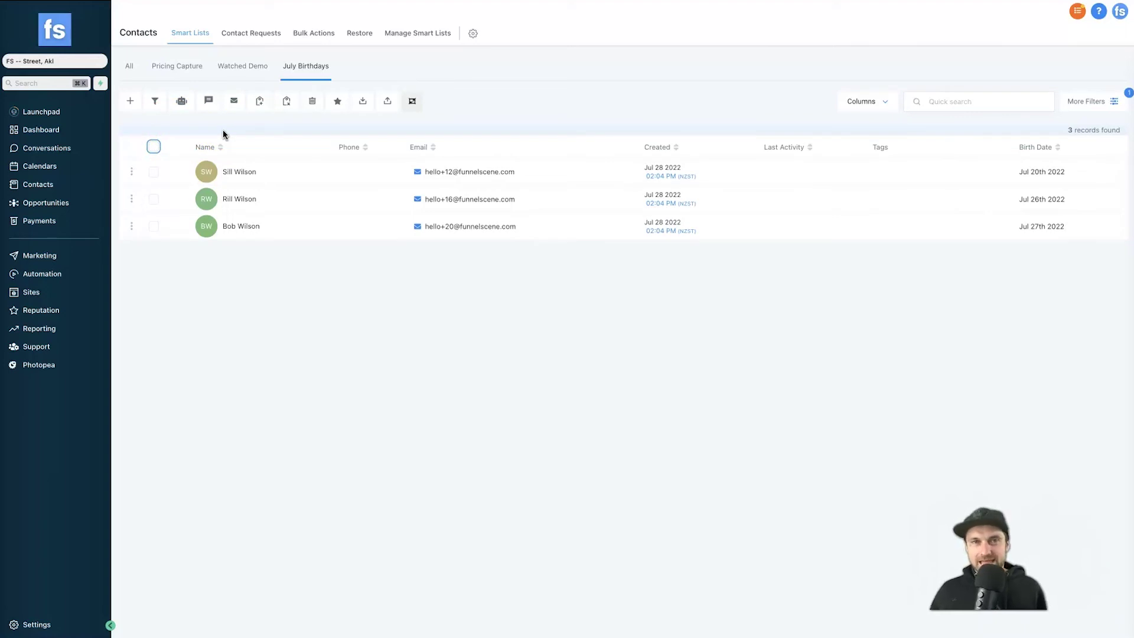
click(131, 67)
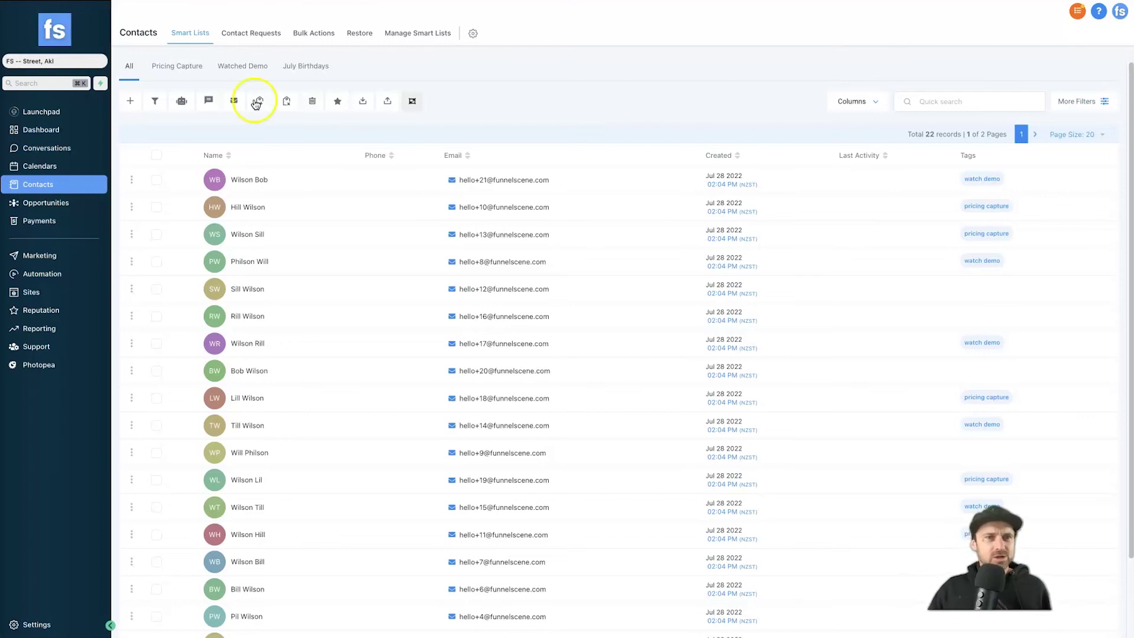
Open the Watched Demo smart list and select all 7 of its contacts.
click(223, 66)
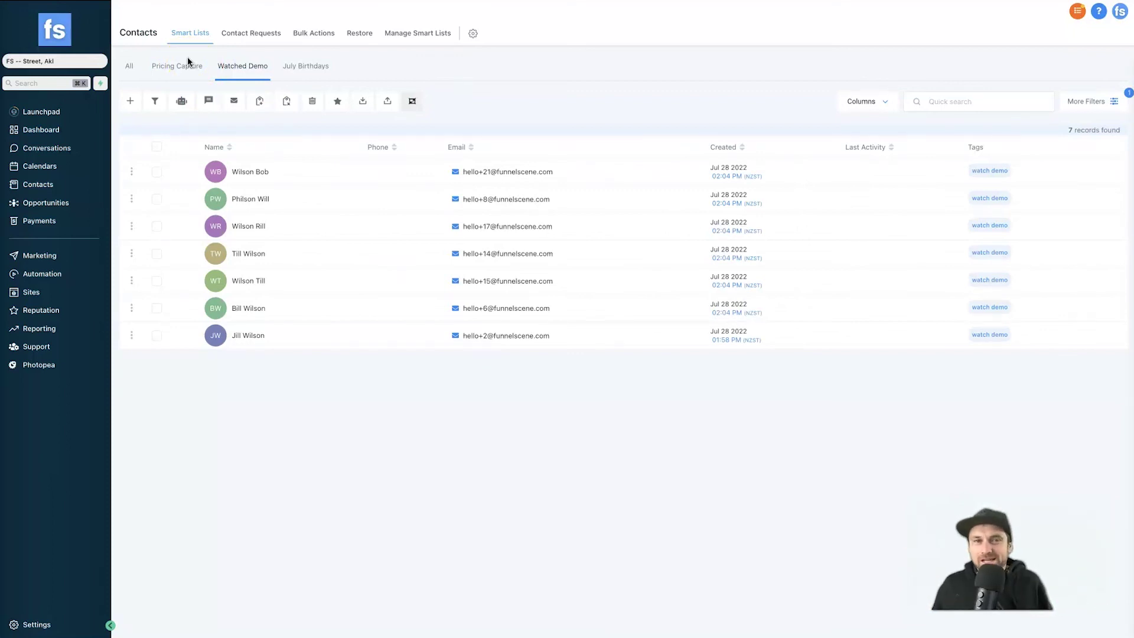
click(141, 139)
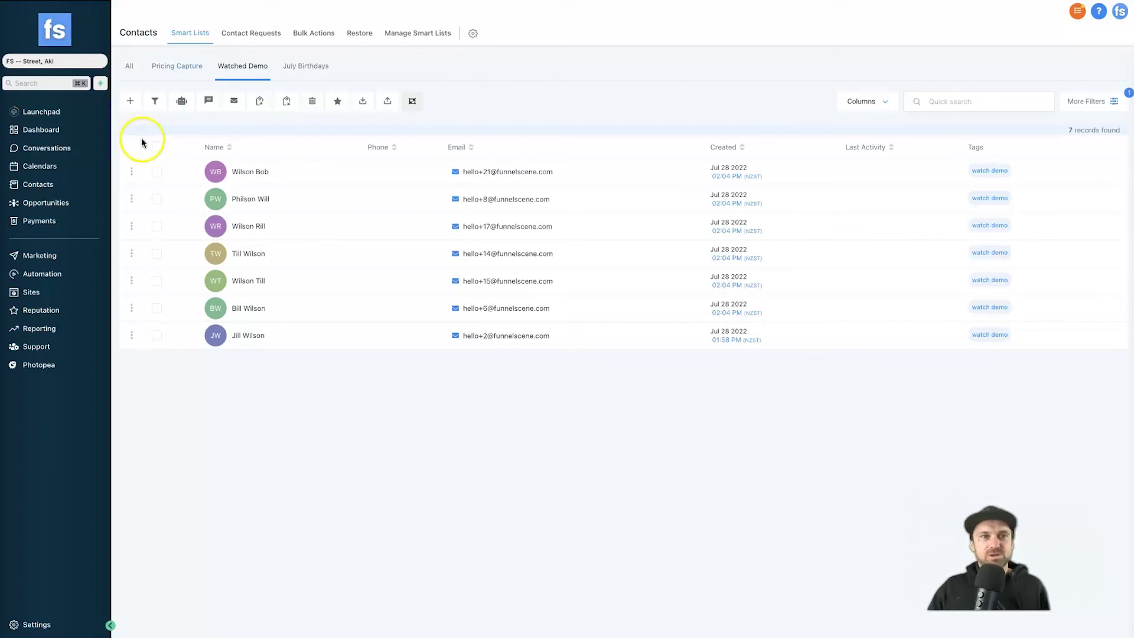
click(156, 146)
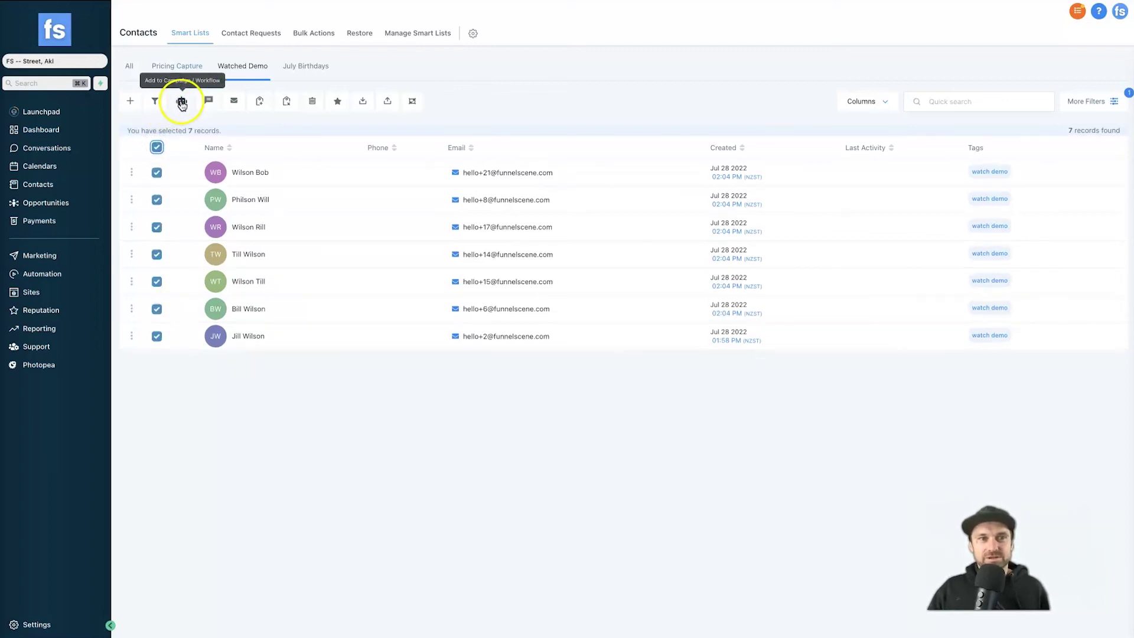